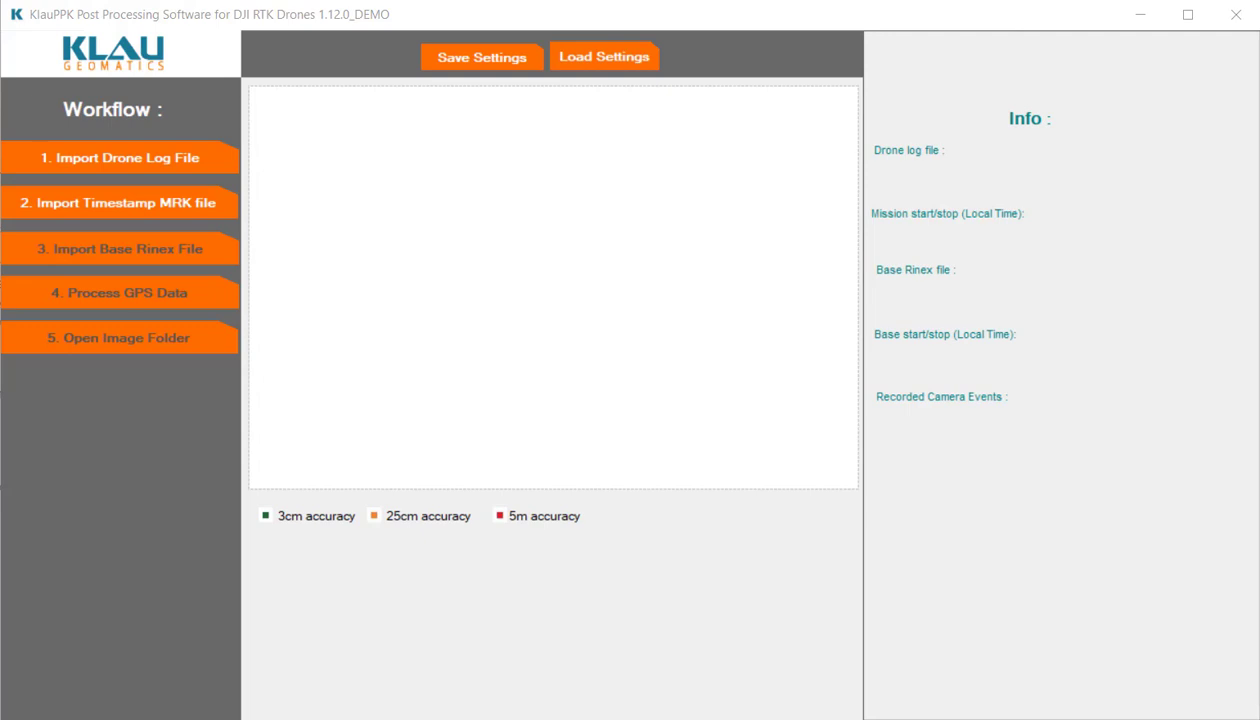
Review the contents of the sample_P4RTK folder, from the drone images and log files to the BaseStationRinex folder
click(130, 168)
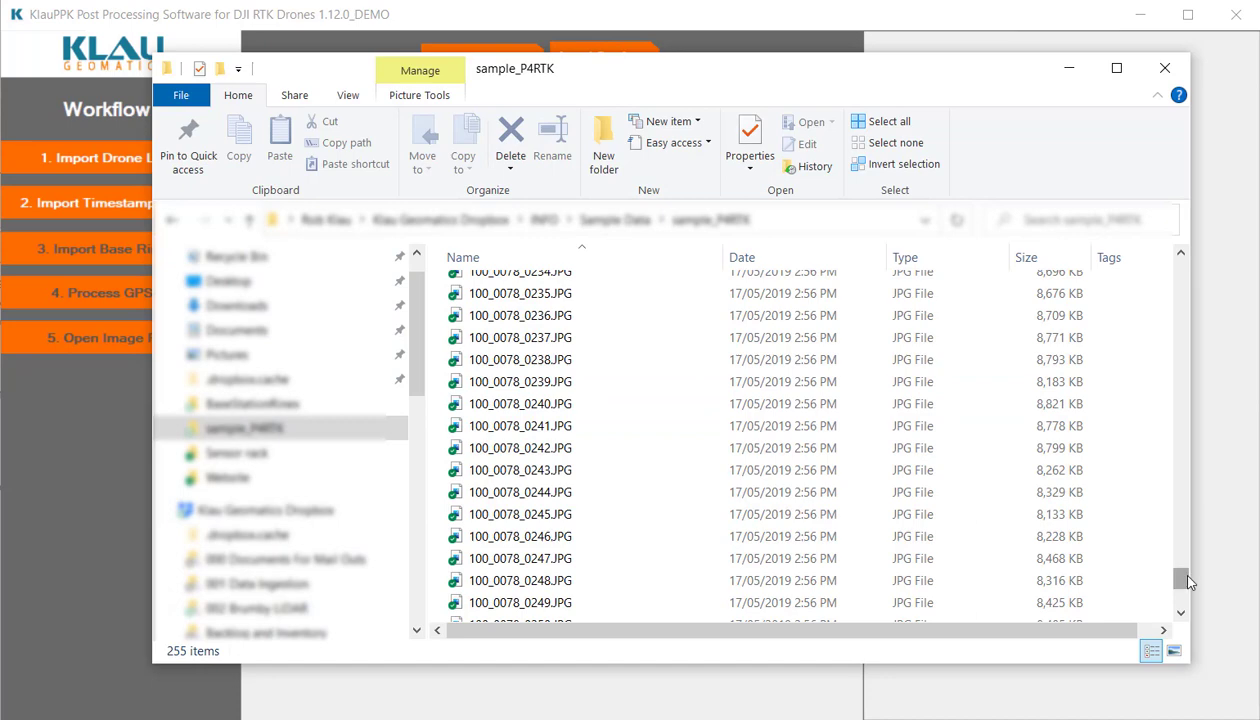
drag(1181, 566, 1110, 630)
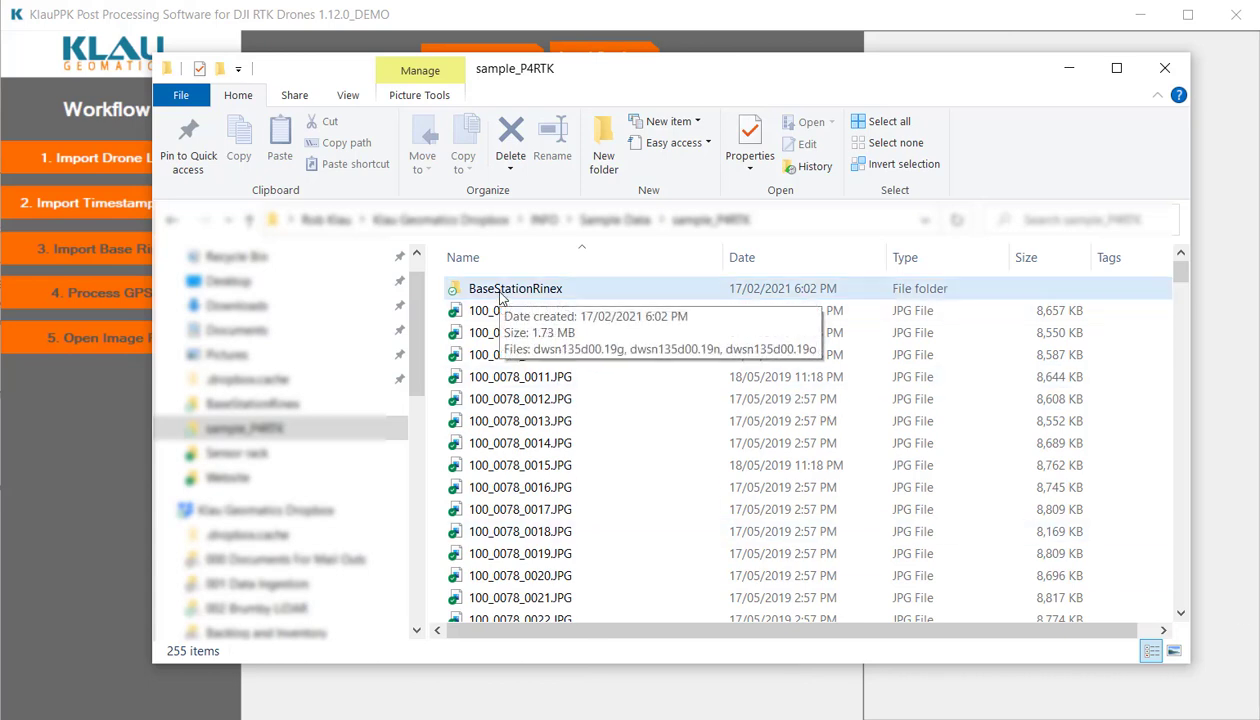
click(65, 475)
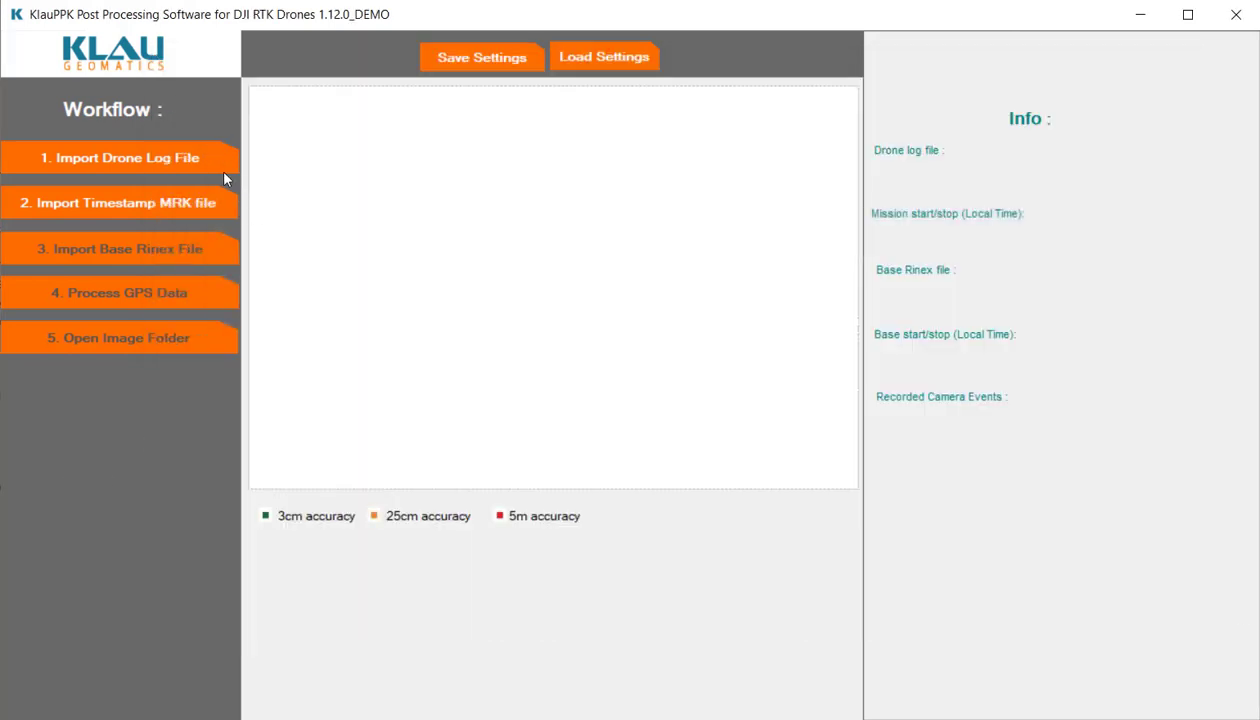
Import 100_0078_PPKRAW.bin from the sample_P4RTK folder as the drone log file
click(146, 166)
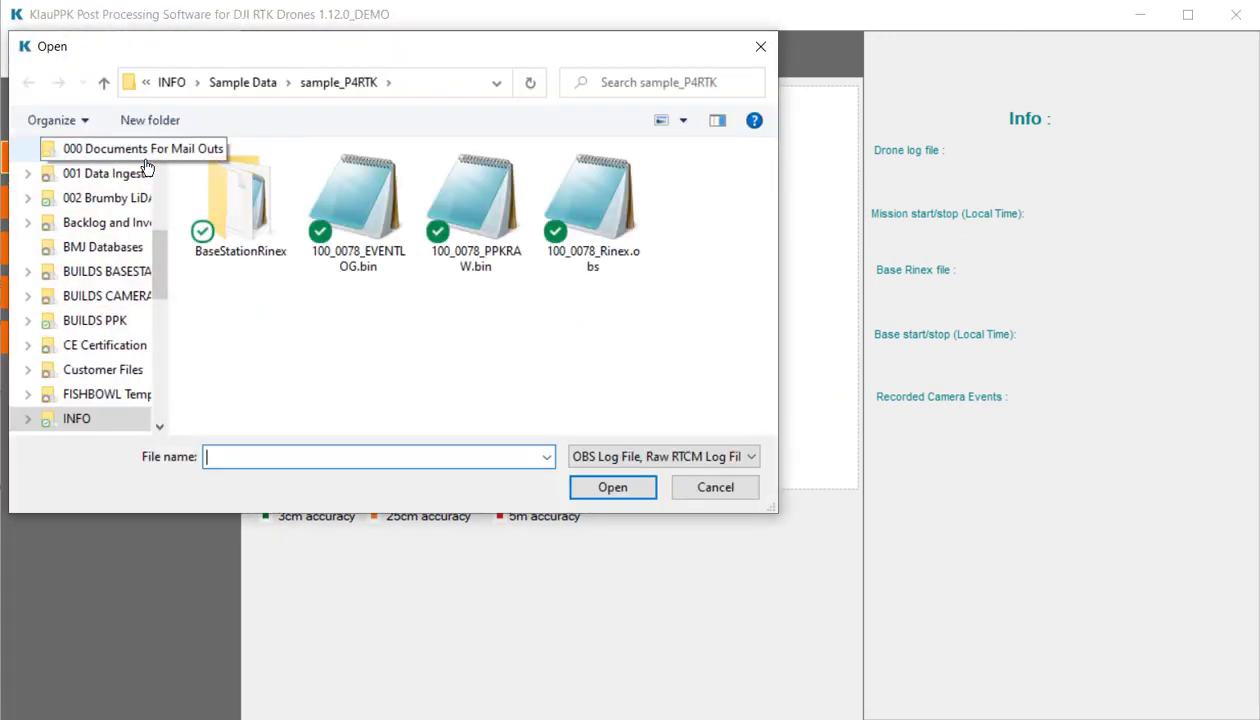
click(487, 214)
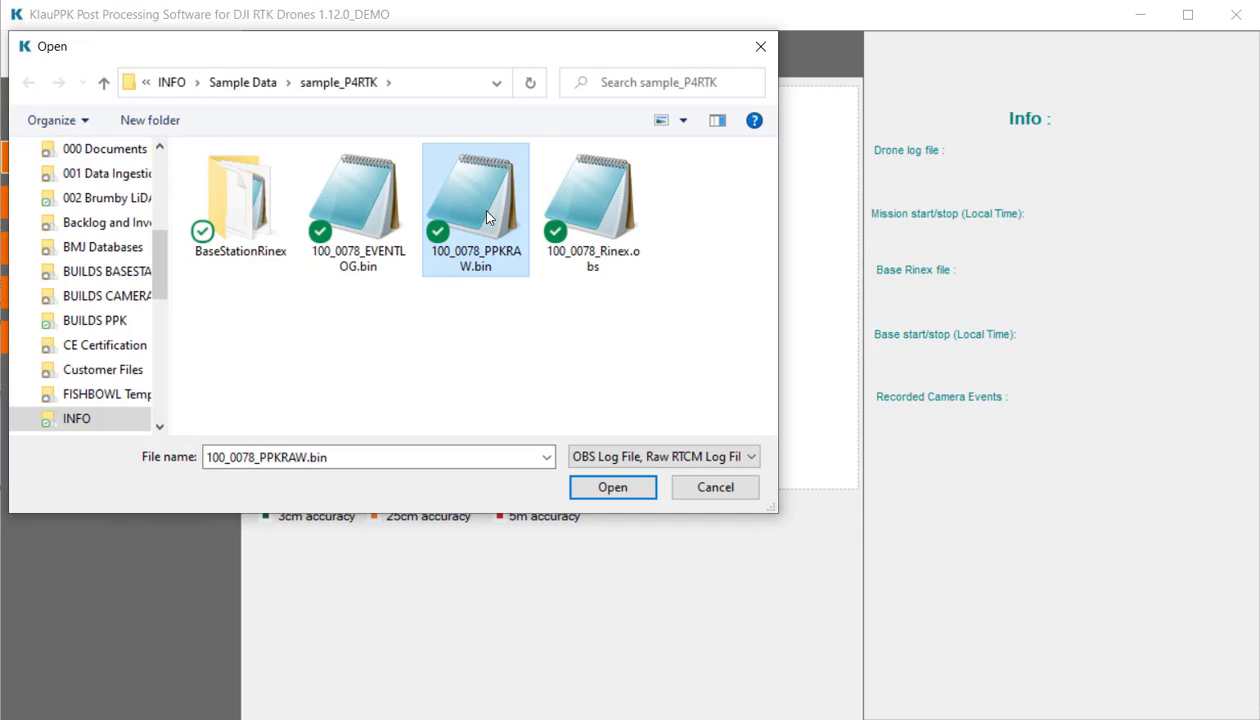
click(613, 487)
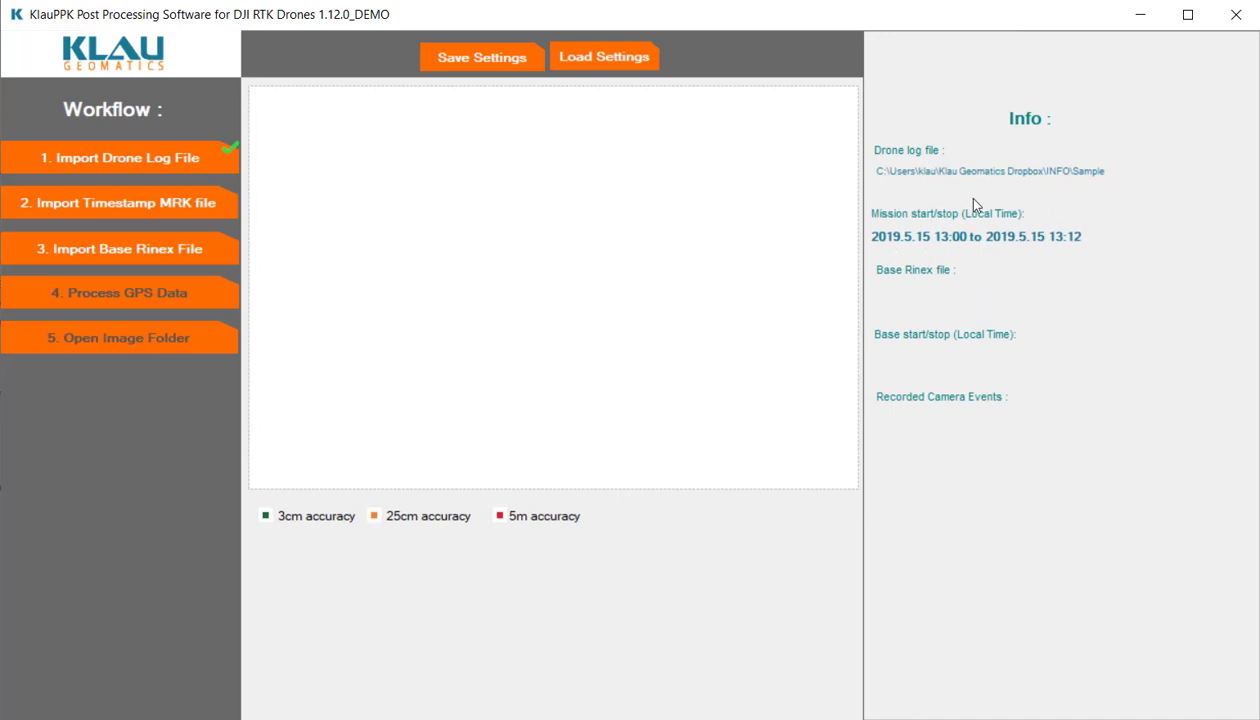
Import 100_0078_Timestamp.MRK from the sample_P4RTK folder as the timestamp file
click(113, 207)
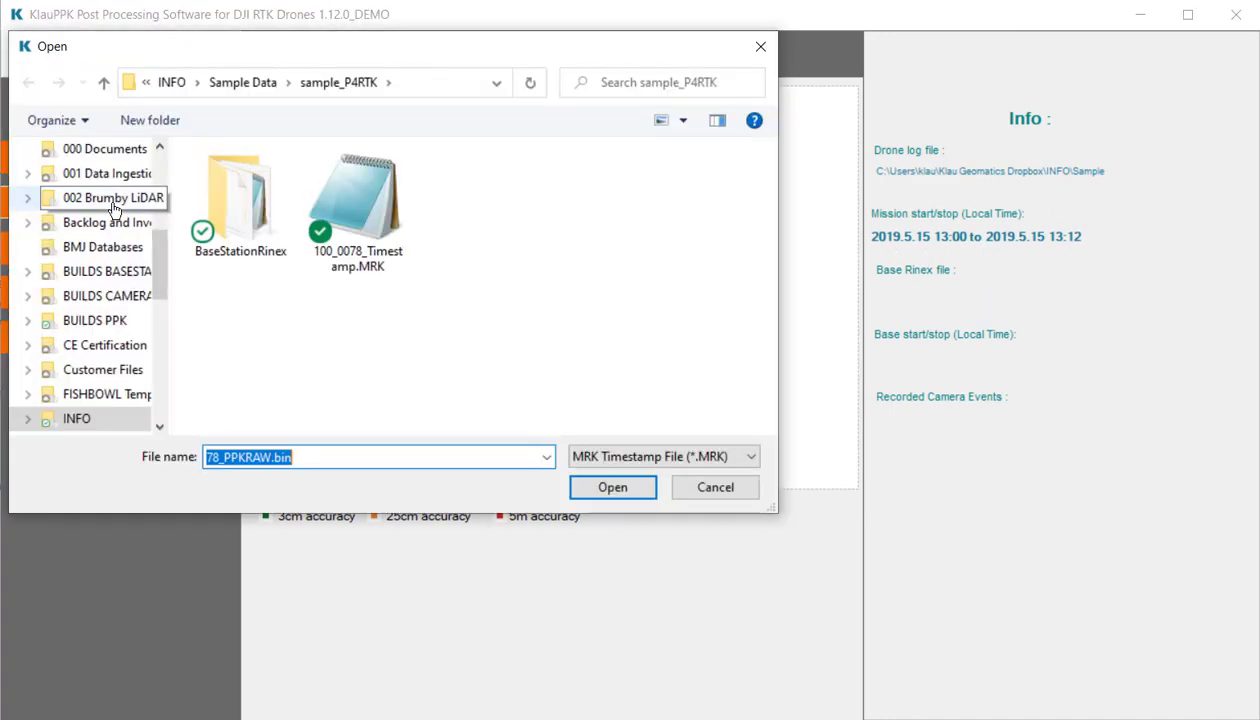
click(398, 260)
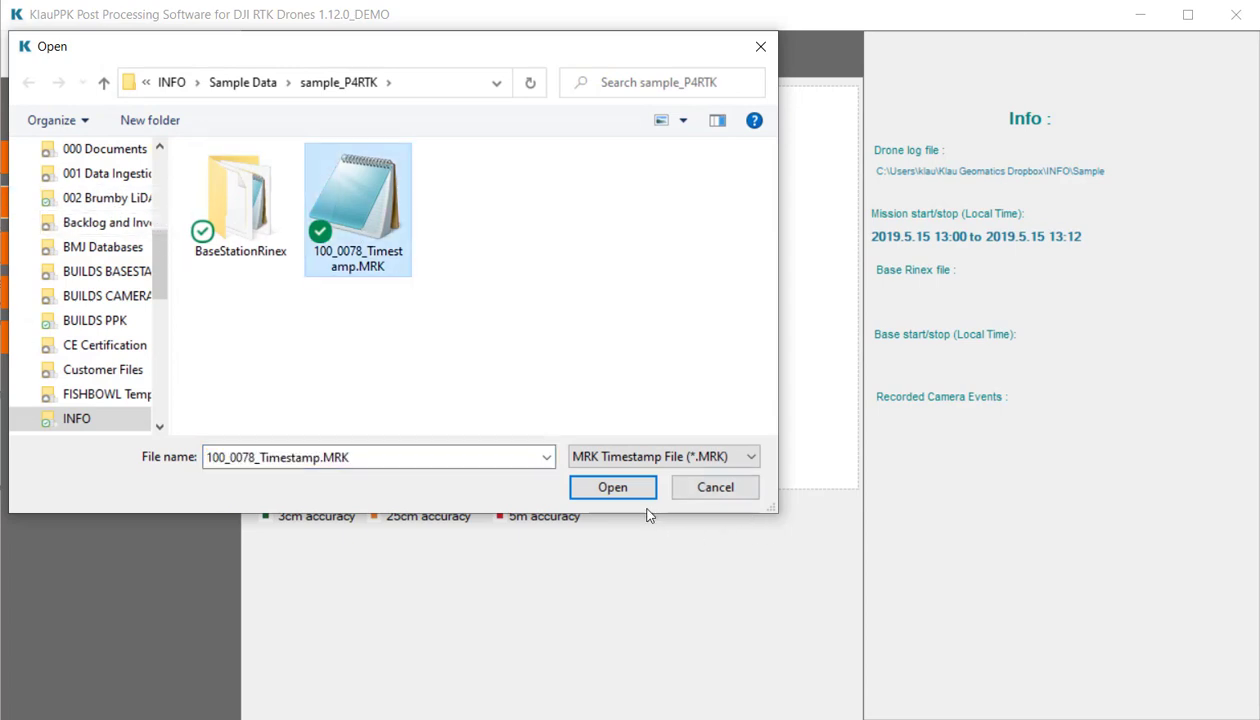
click(613, 488)
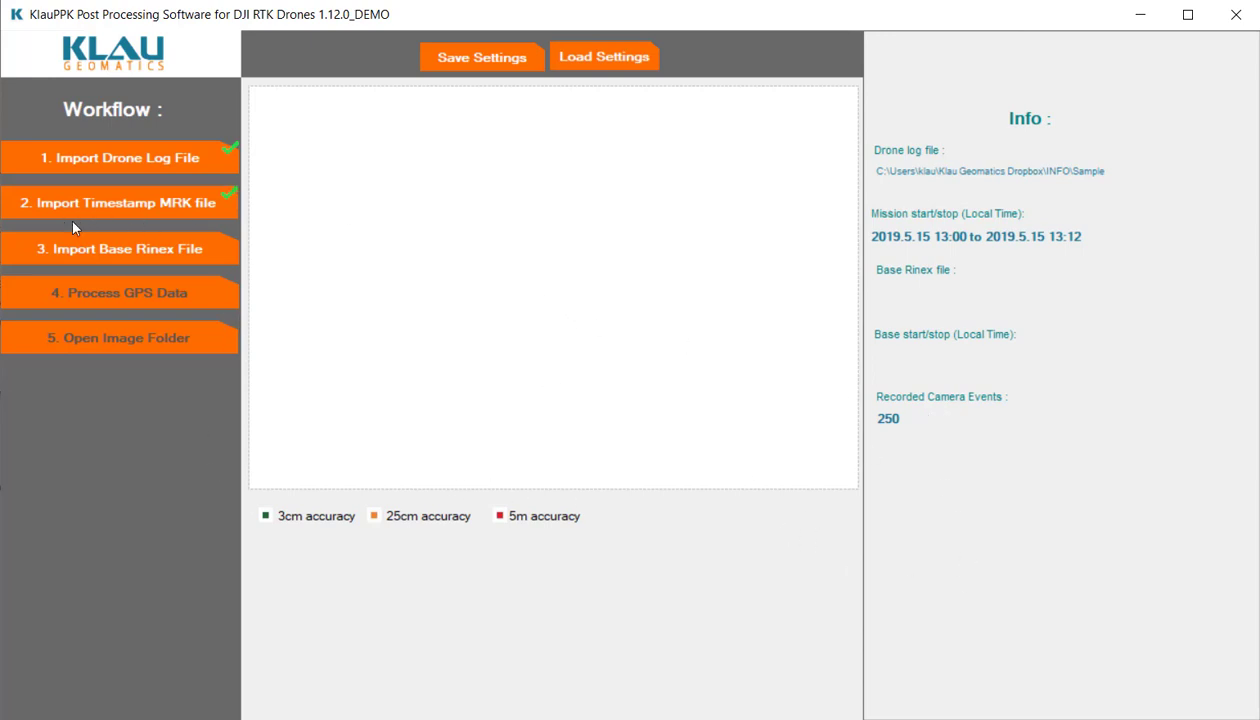
Open the base station input and review the online correction services: MakeItAccurate, CORS, All Day RTK, SmartNet and JAPAN VRS
click(96, 256)
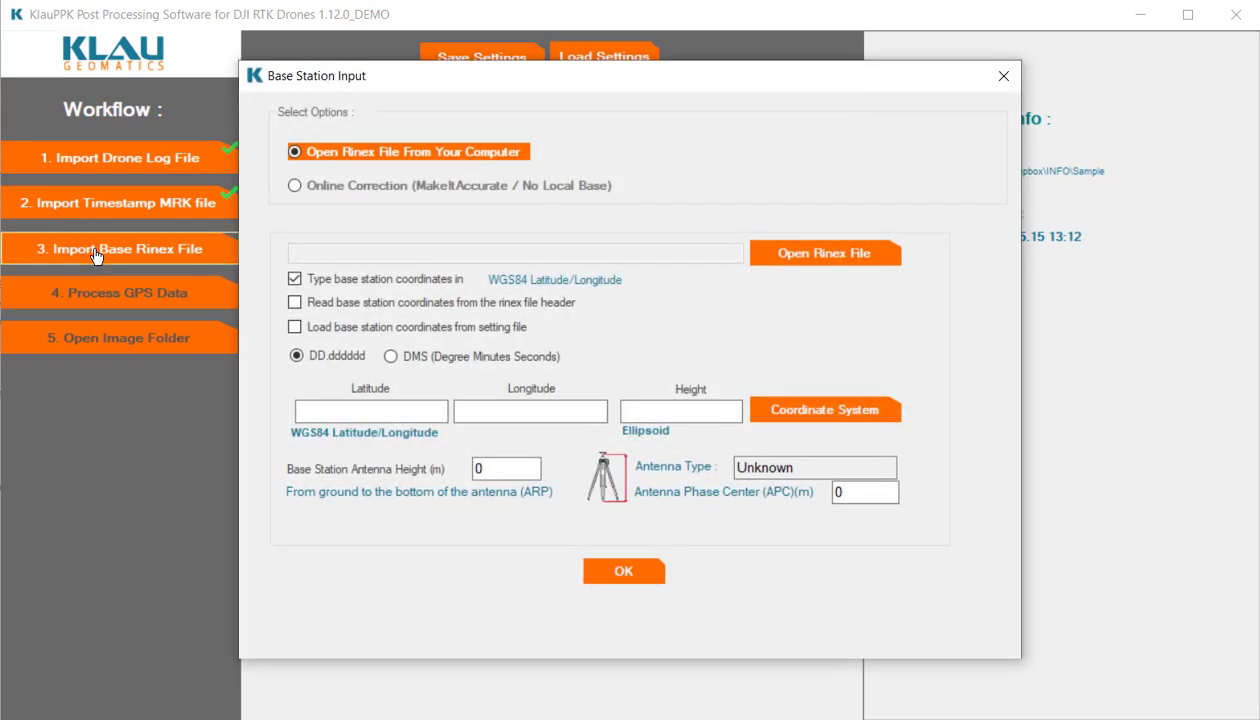
click(468, 158)
click(295, 186)
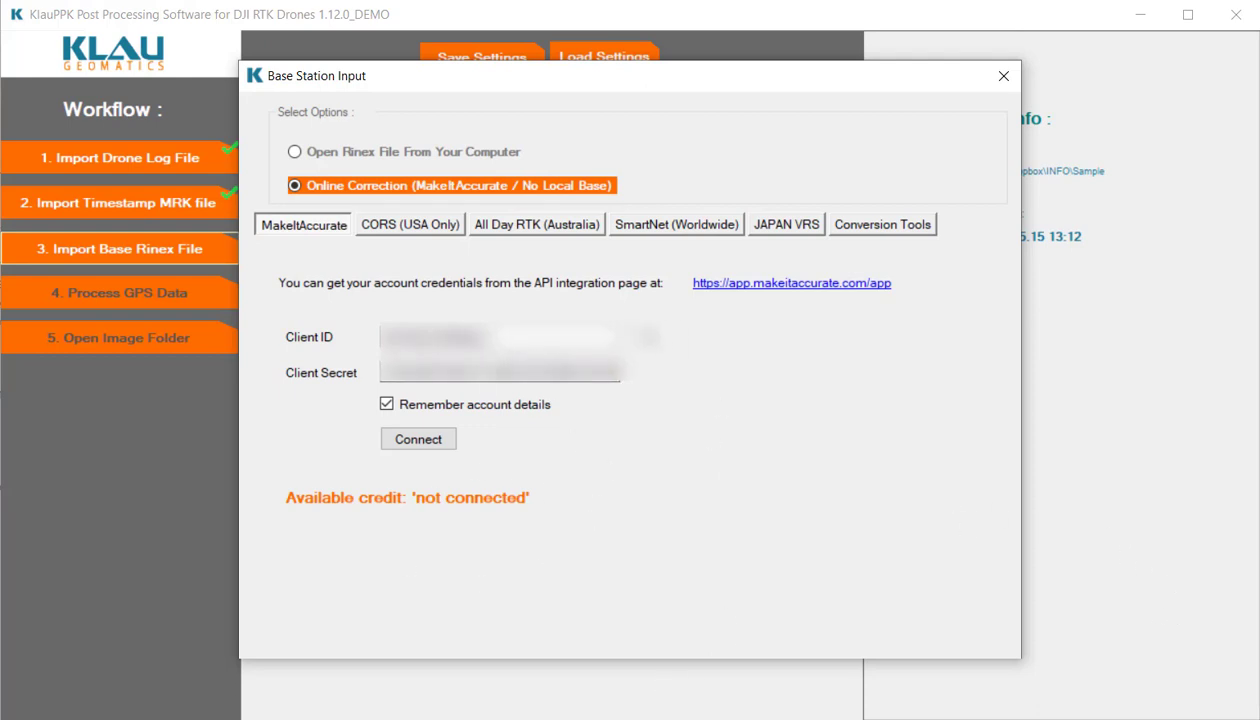
click(428, 231)
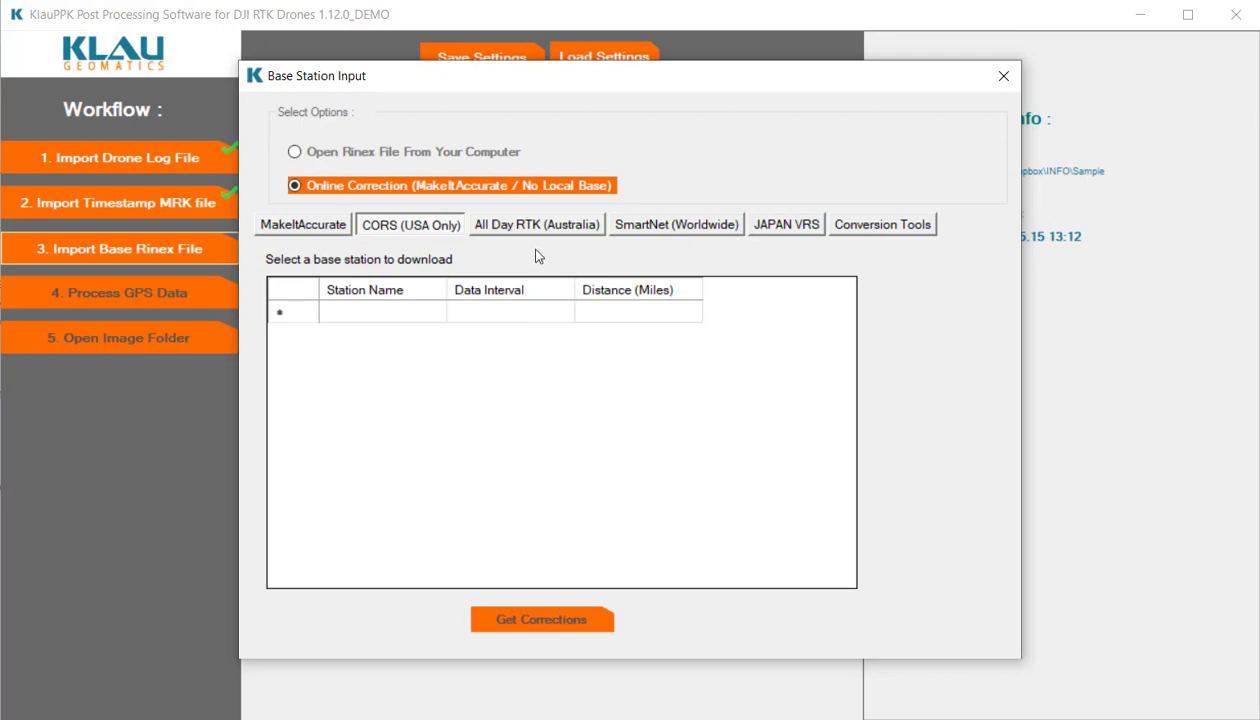
click(522, 225)
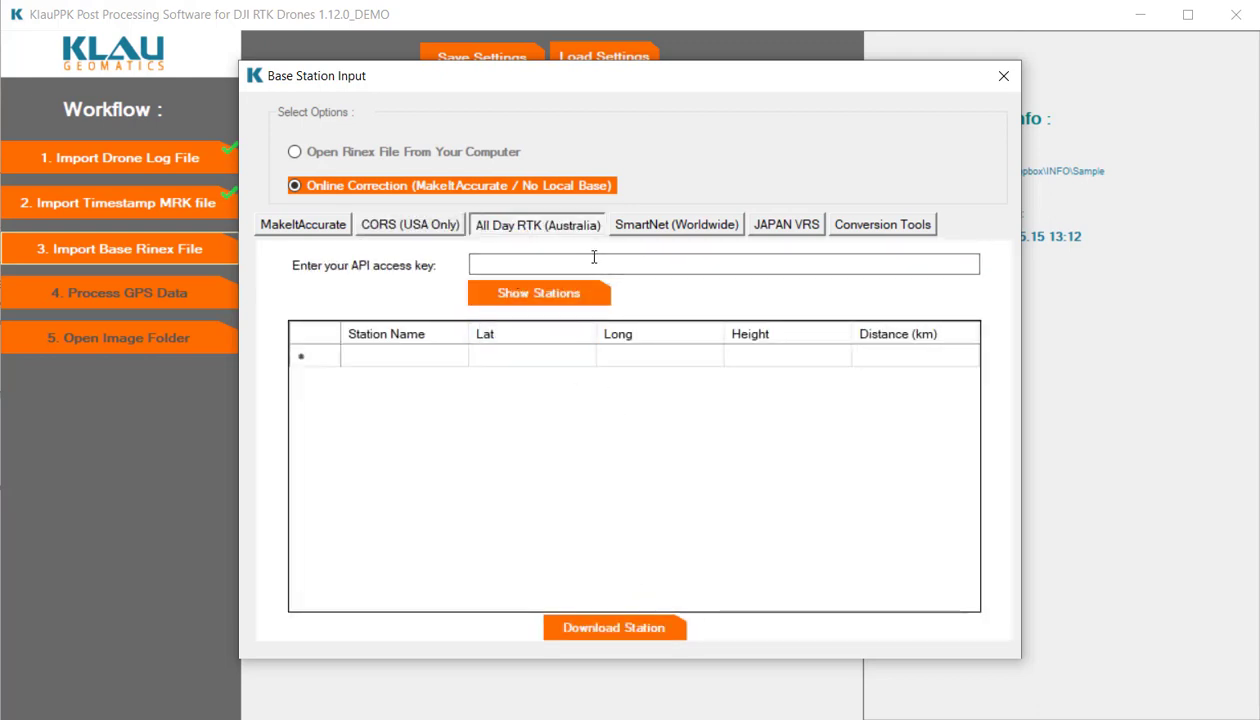
click(682, 229)
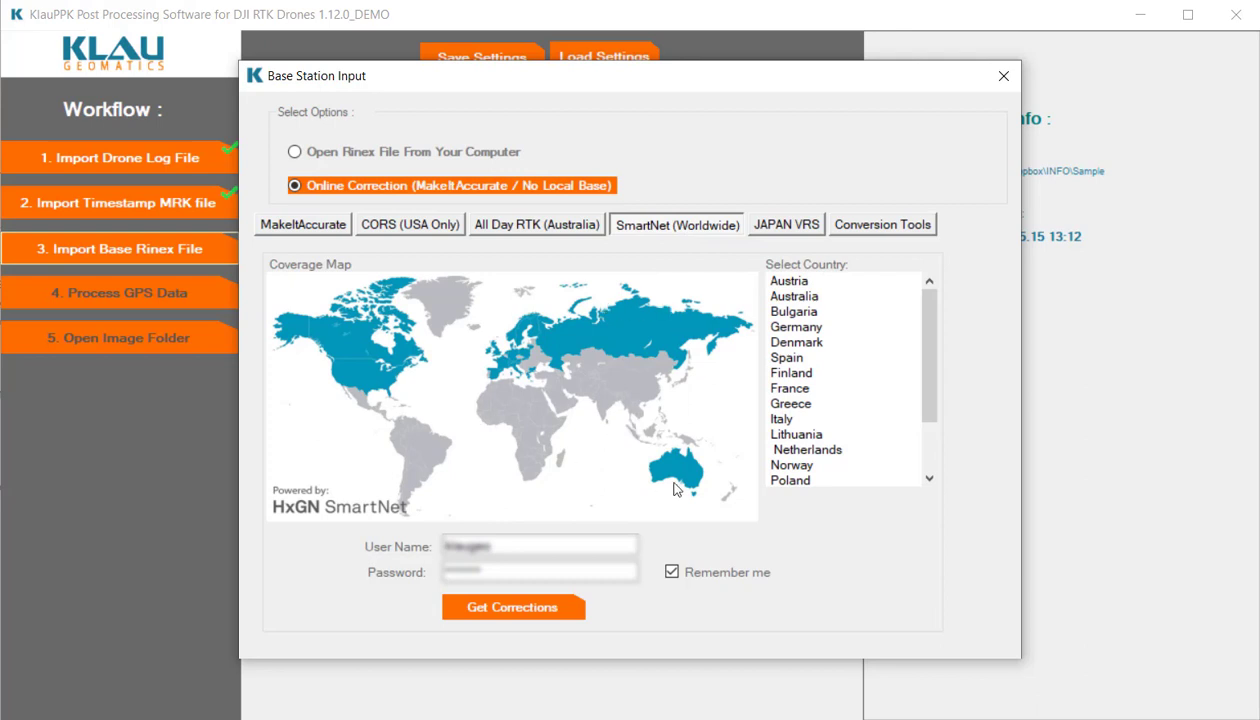
click(775, 230)
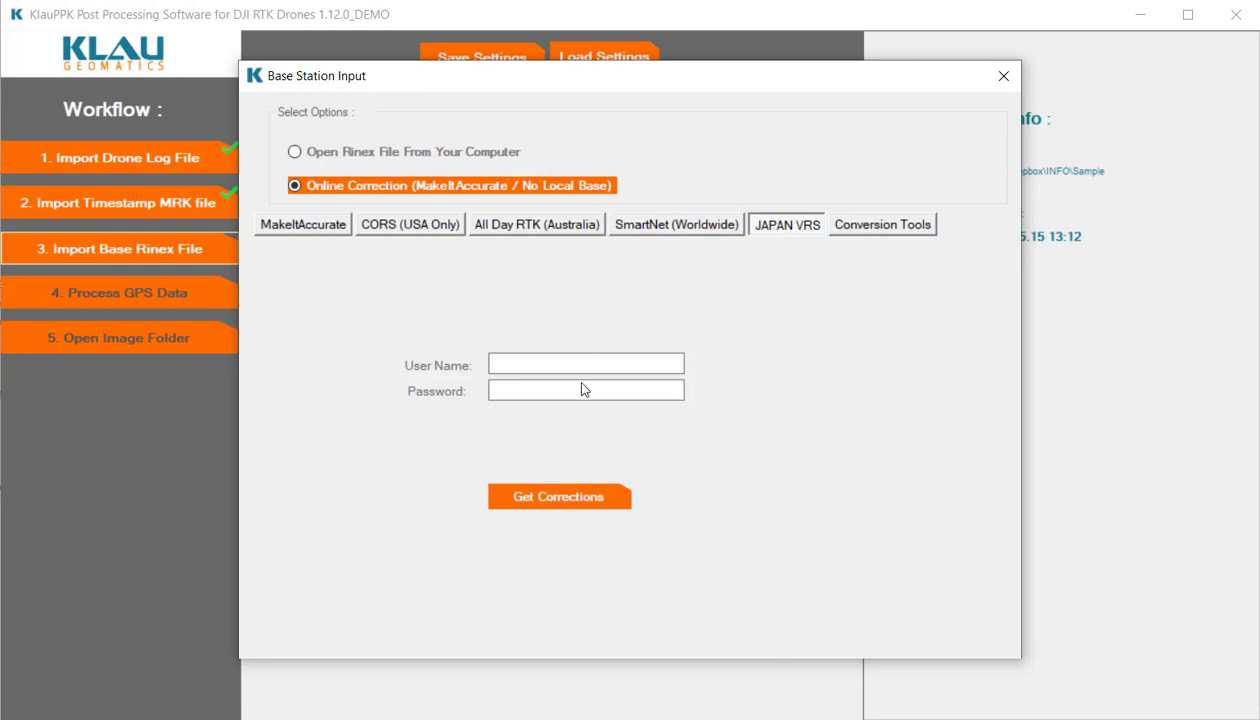
Load dwsn135d00.19o from the BaseStationRinex folder as a local base file and read the base station coordinates from its Rinex header
click(315, 156)
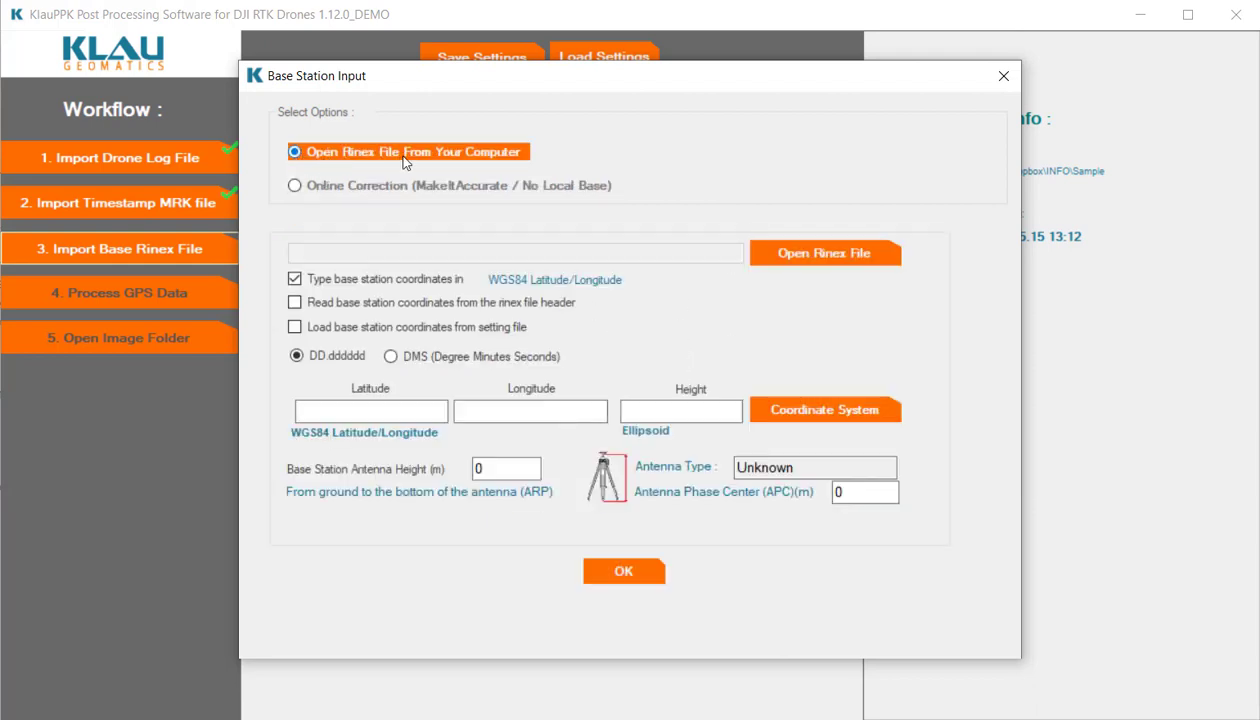
click(824, 256)
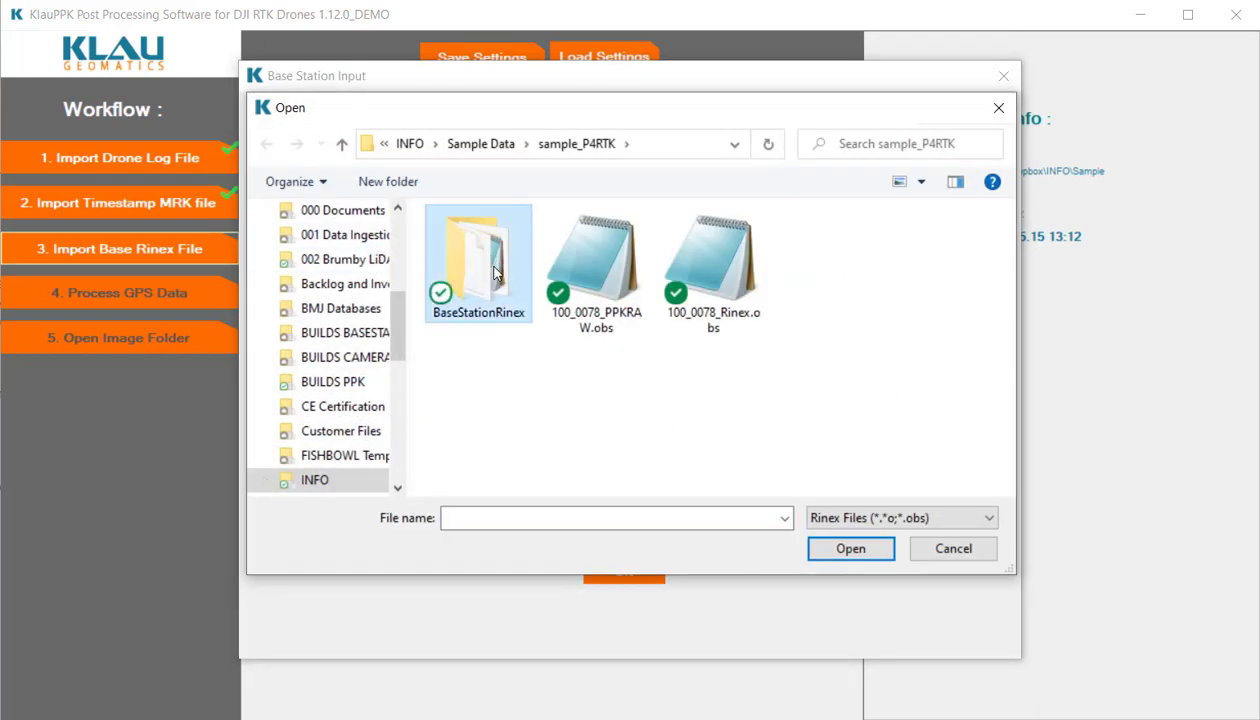
double_click(491, 260)
click(500, 248)
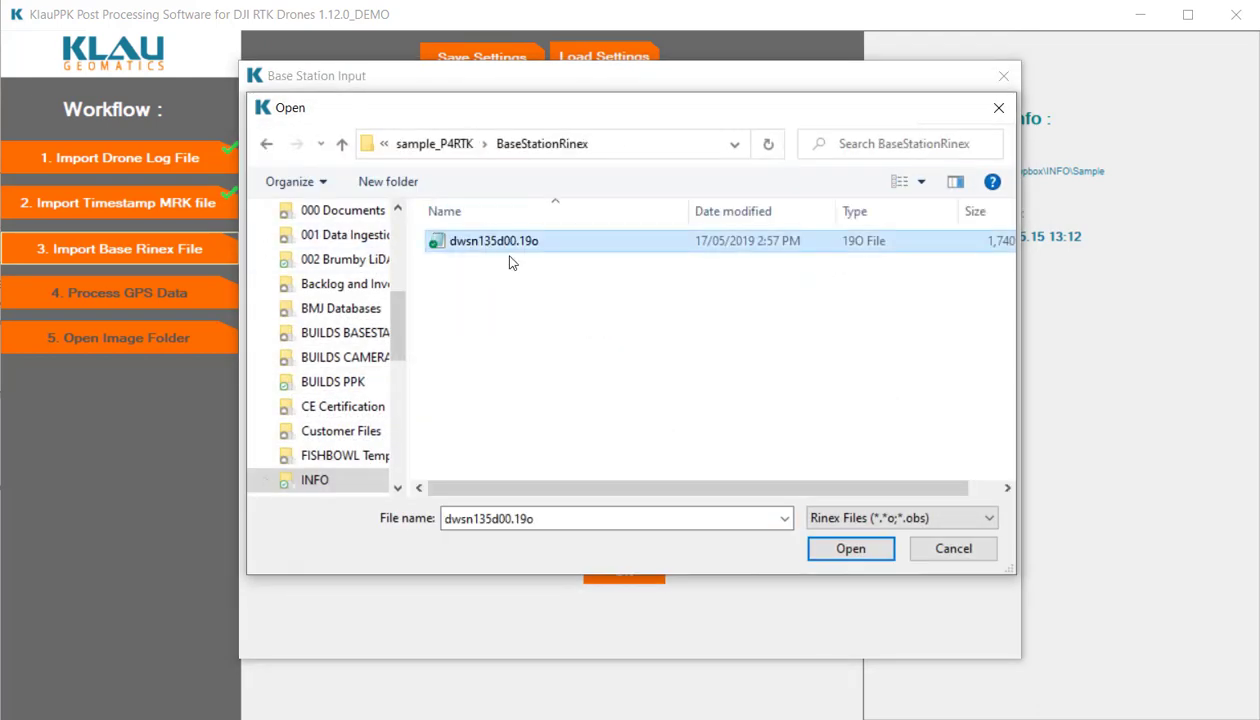
click(850, 548)
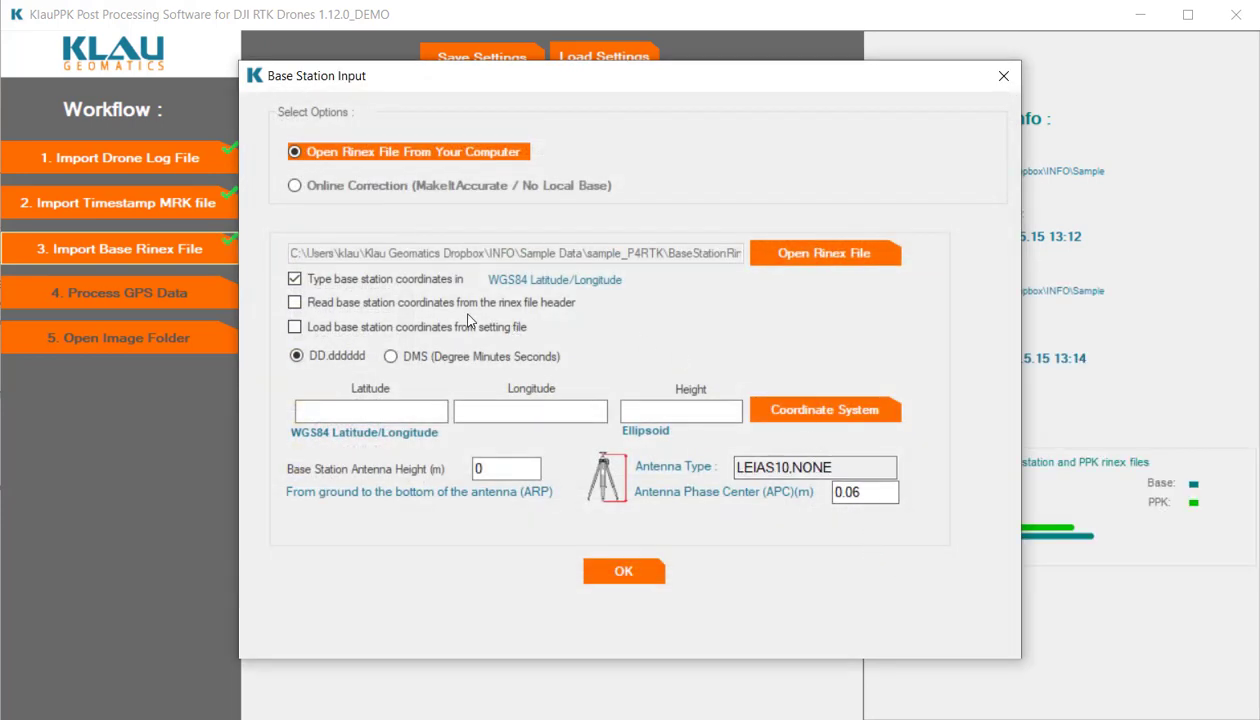
click(294, 303)
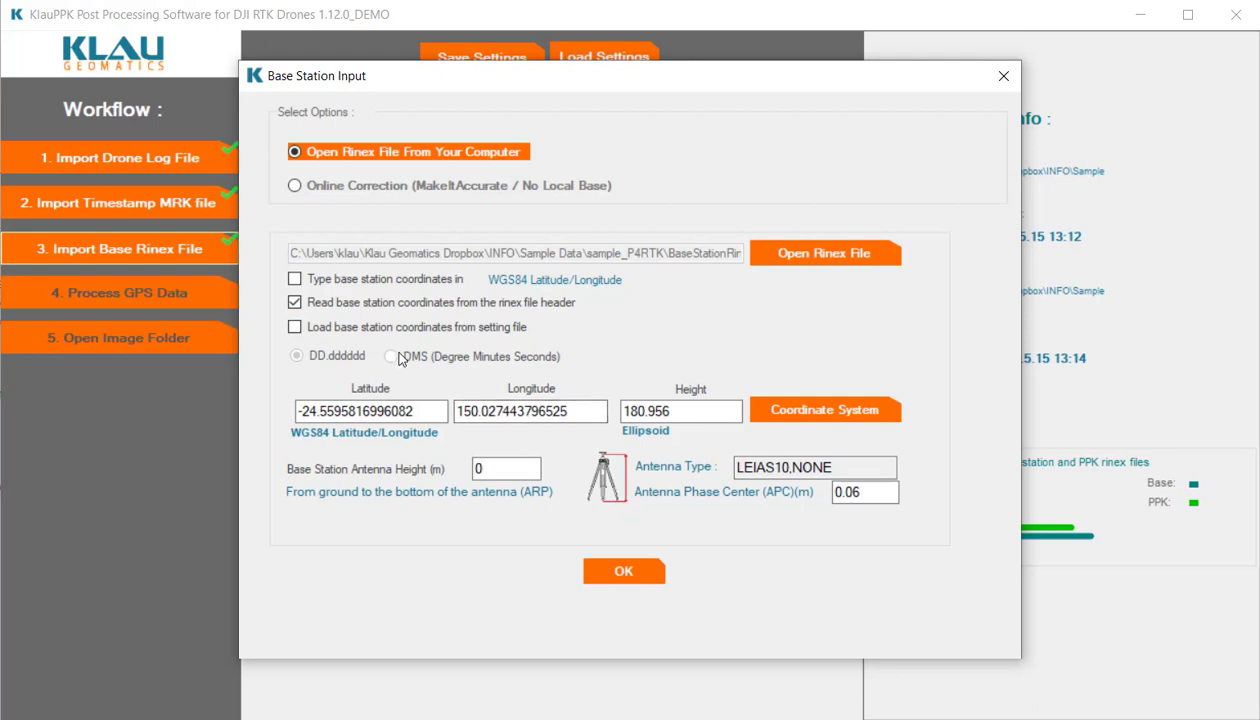
Open the base station's coordinate system settings and examine the list of global projected coordinate systems
click(833, 410)
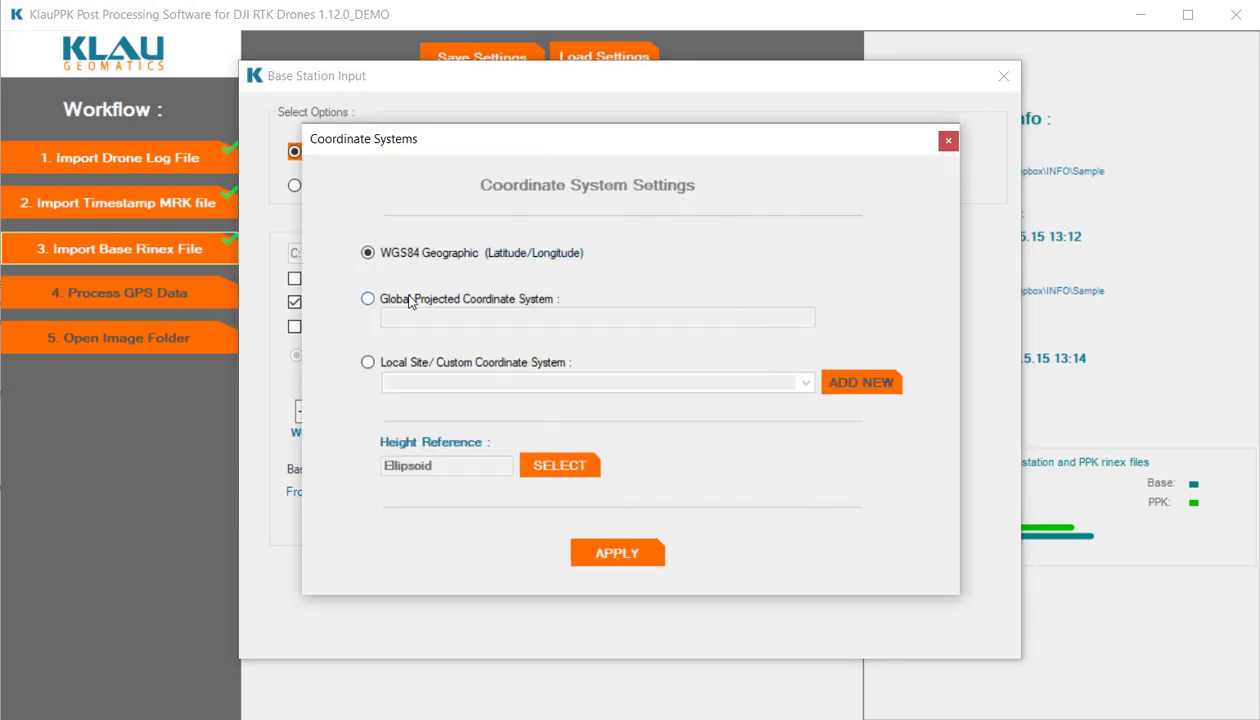
click(367, 298)
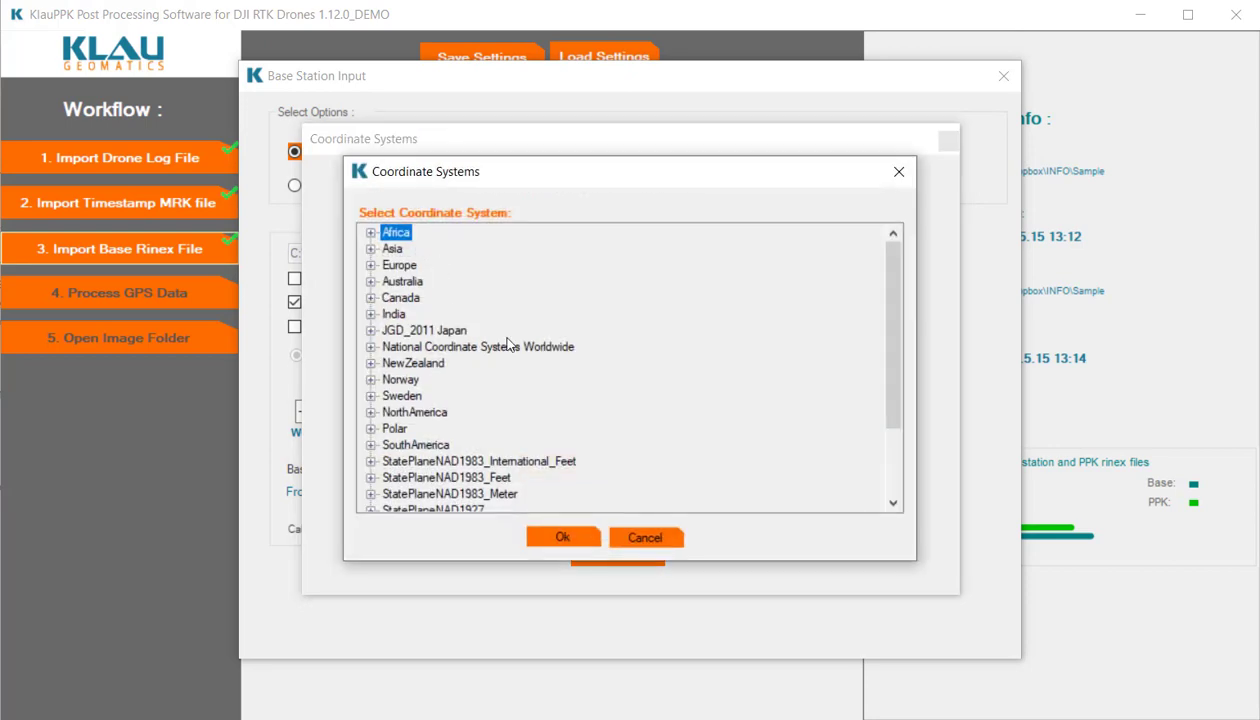
scroll(509, 344, down, 2)
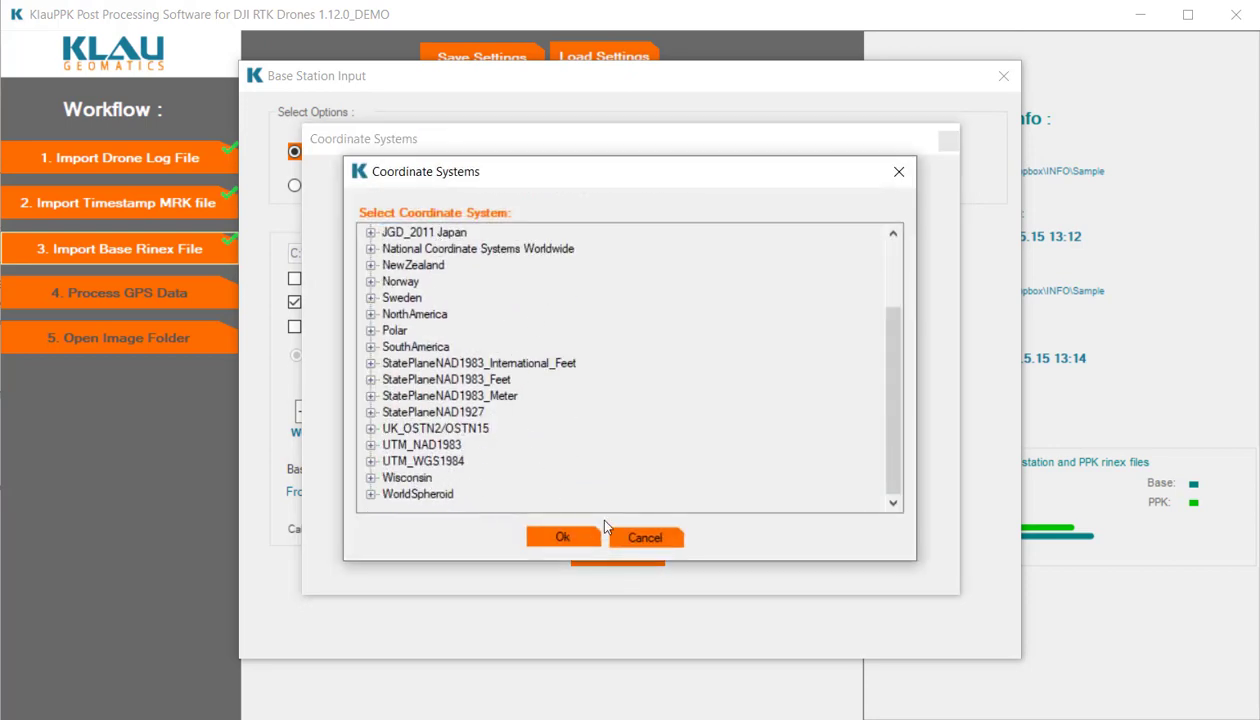
click(655, 541)
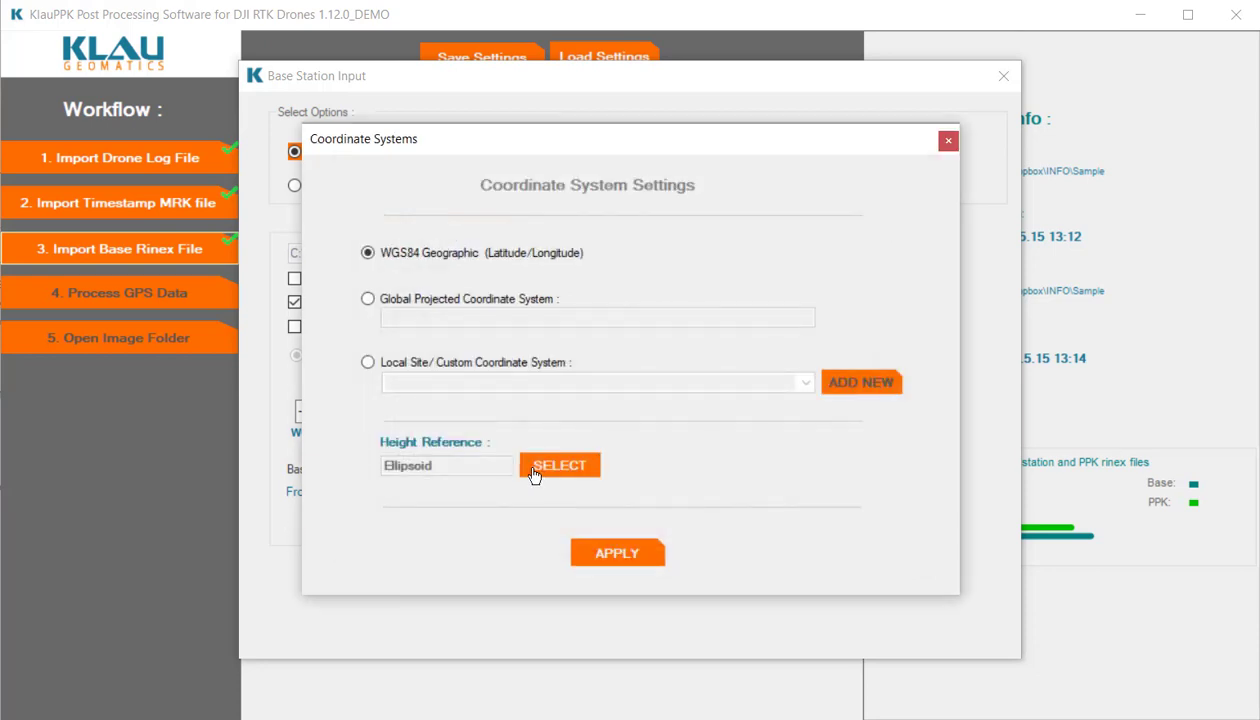
Examine the global, Australian and North American geoid models offered as height reference, and close the coordinate system settings without applying
click(533, 474)
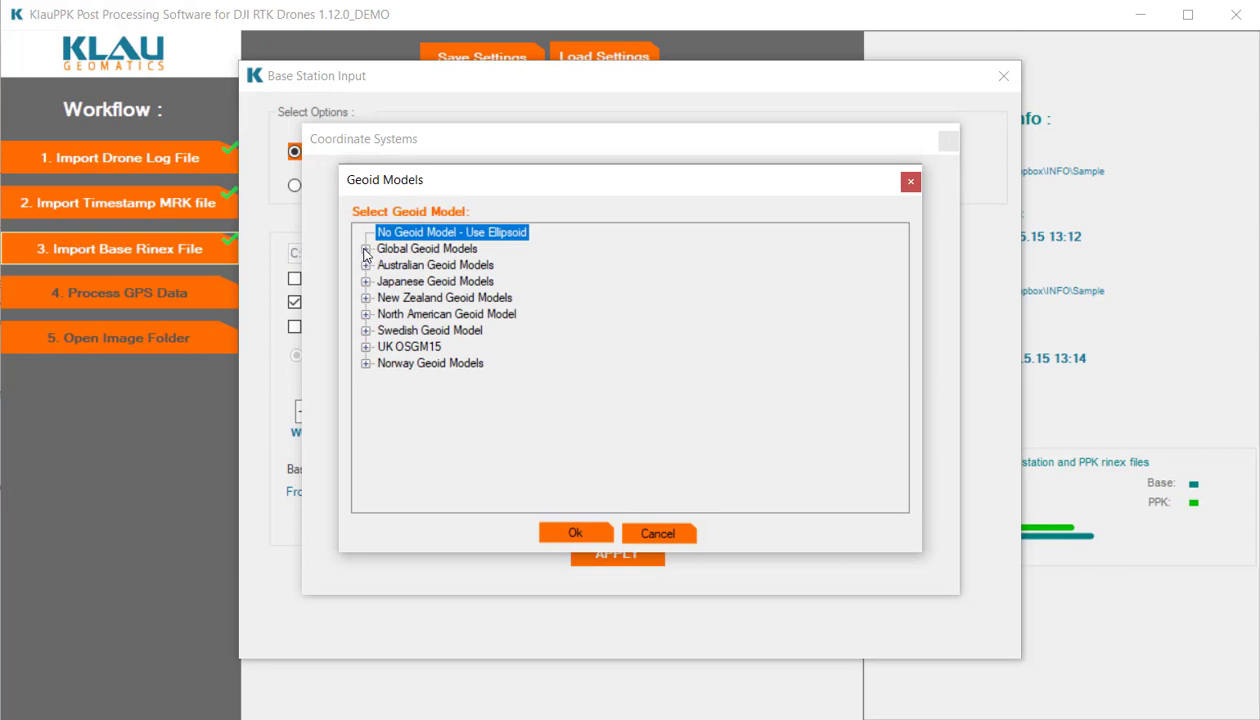
click(366, 249)
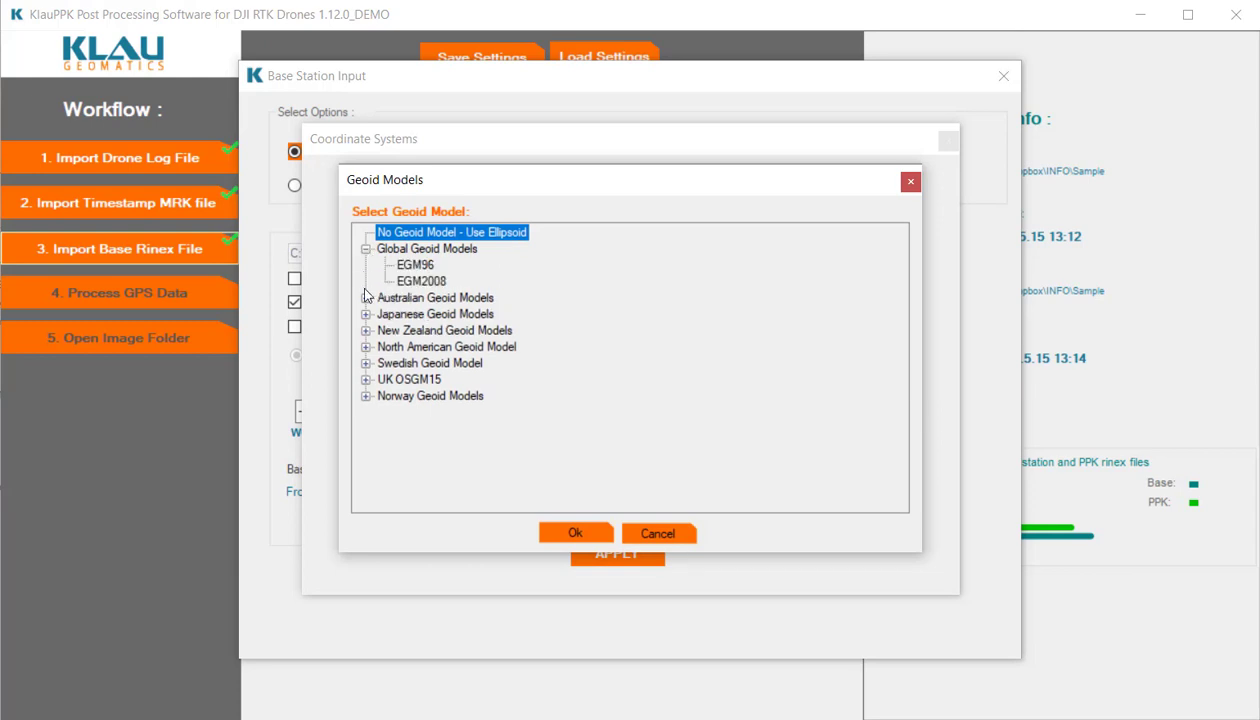
click(366, 298)
click(366, 396)
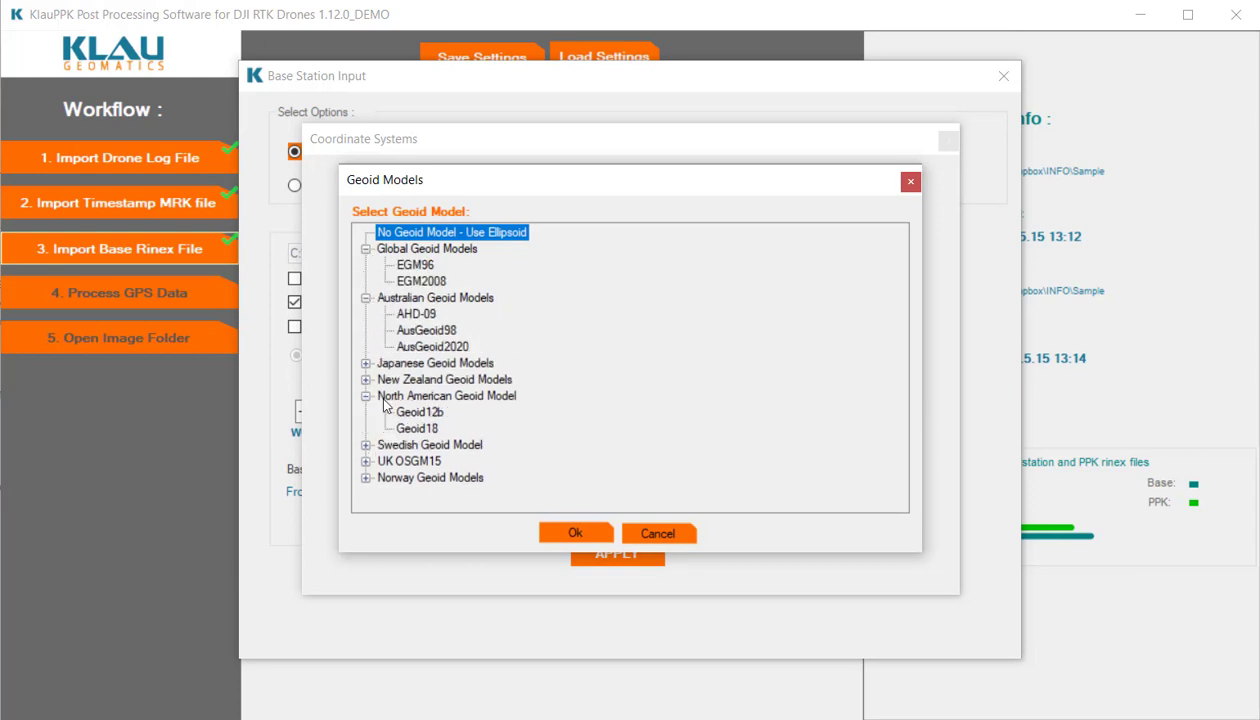
click(650, 533)
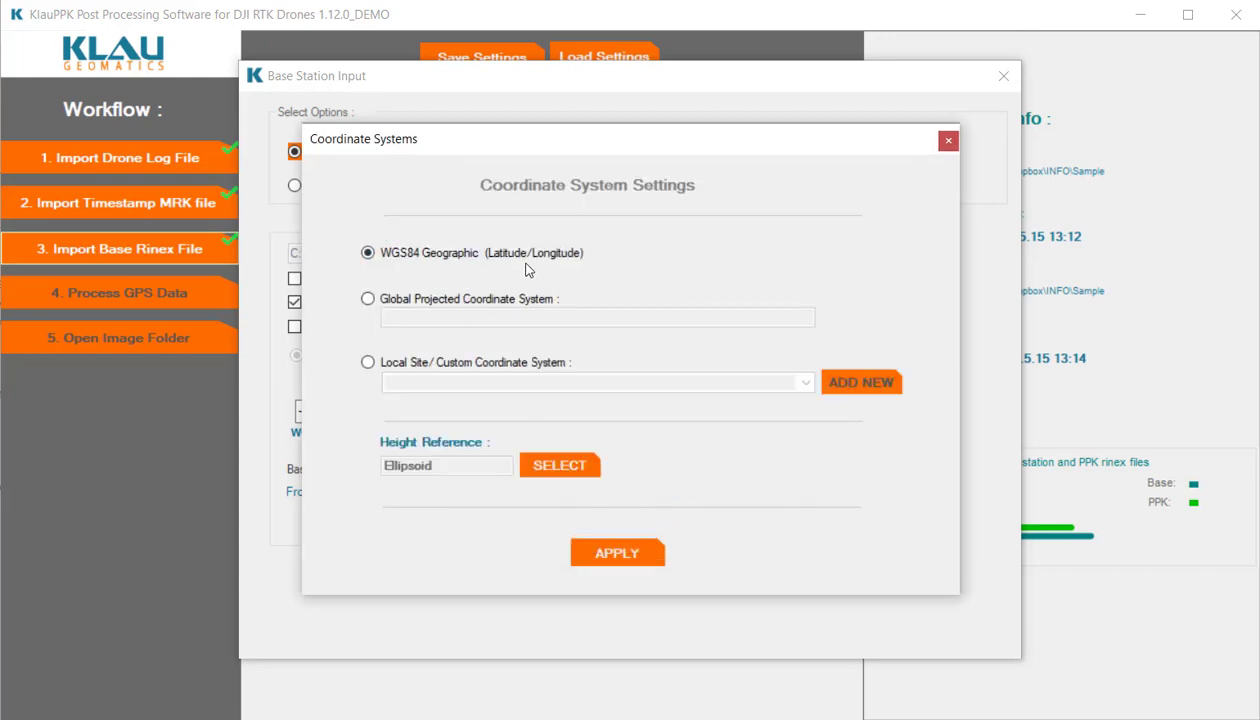
click(948, 141)
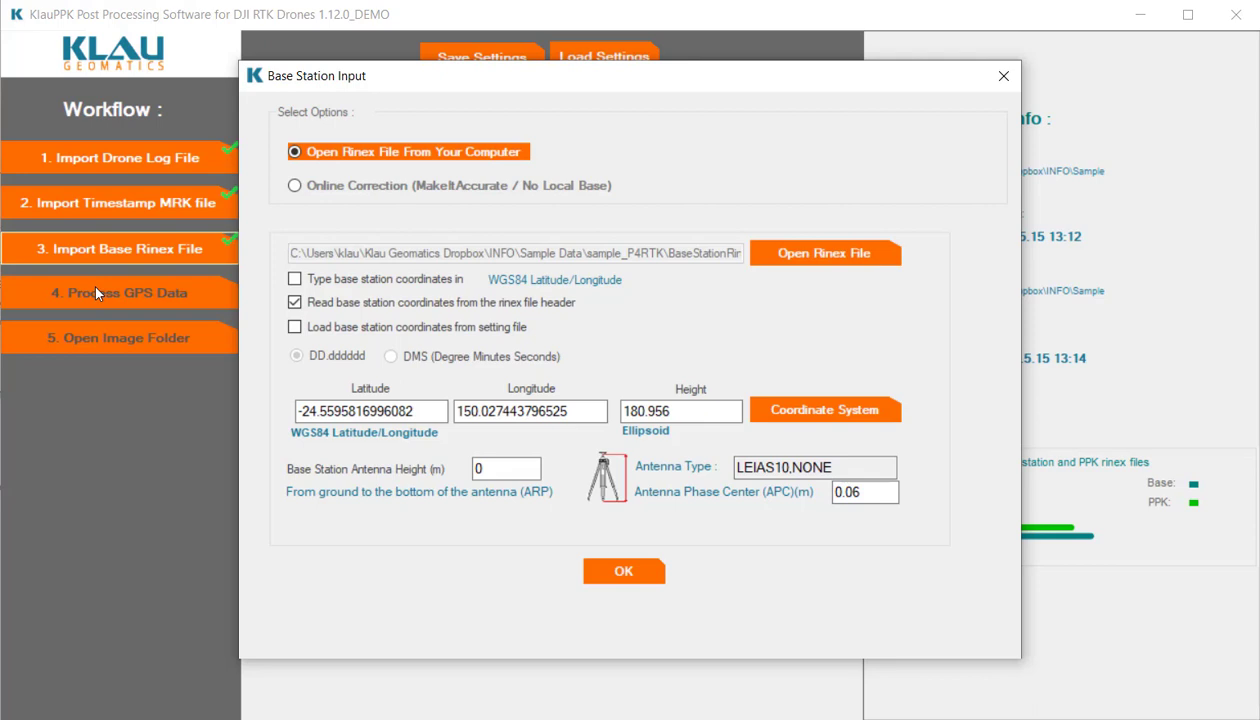
Accept the base station input and process the GPS data
click(662, 578)
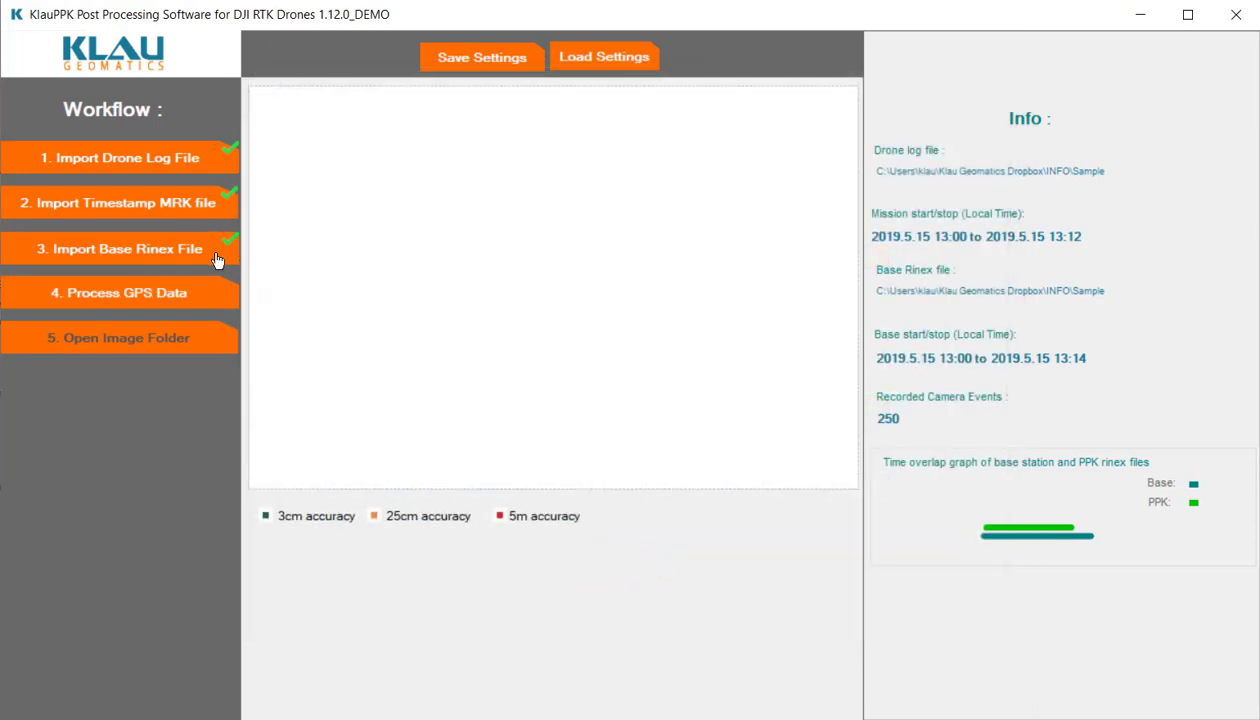
click(117, 291)
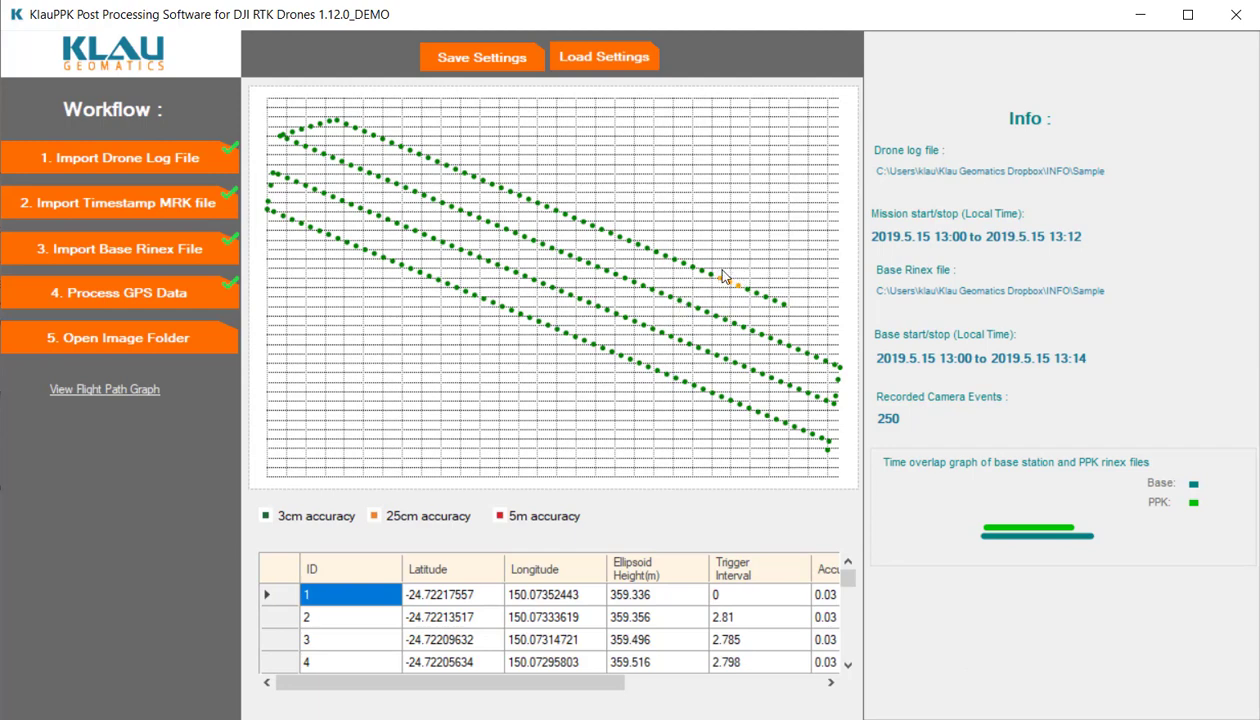
Examine the processed camera positions in the results table, comparing the accuracy values of the first ten or so events
scroll(620, 617, down, 2)
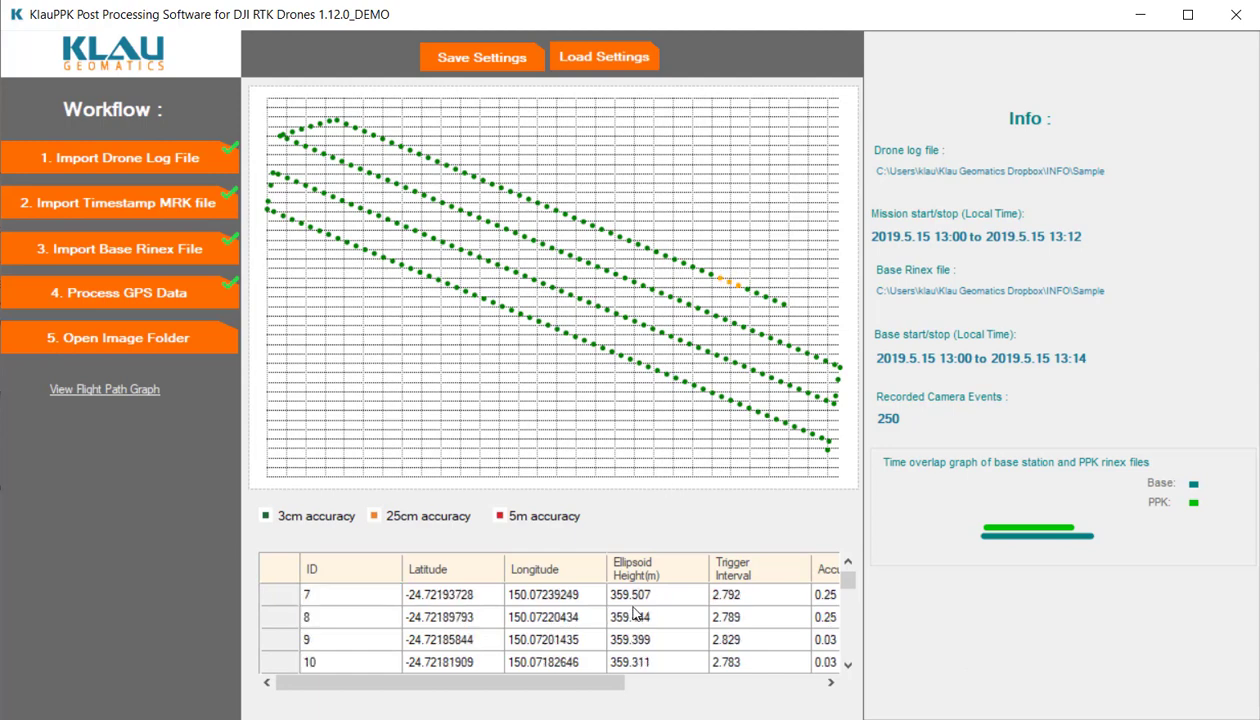
scroll(624, 622, up, 2)
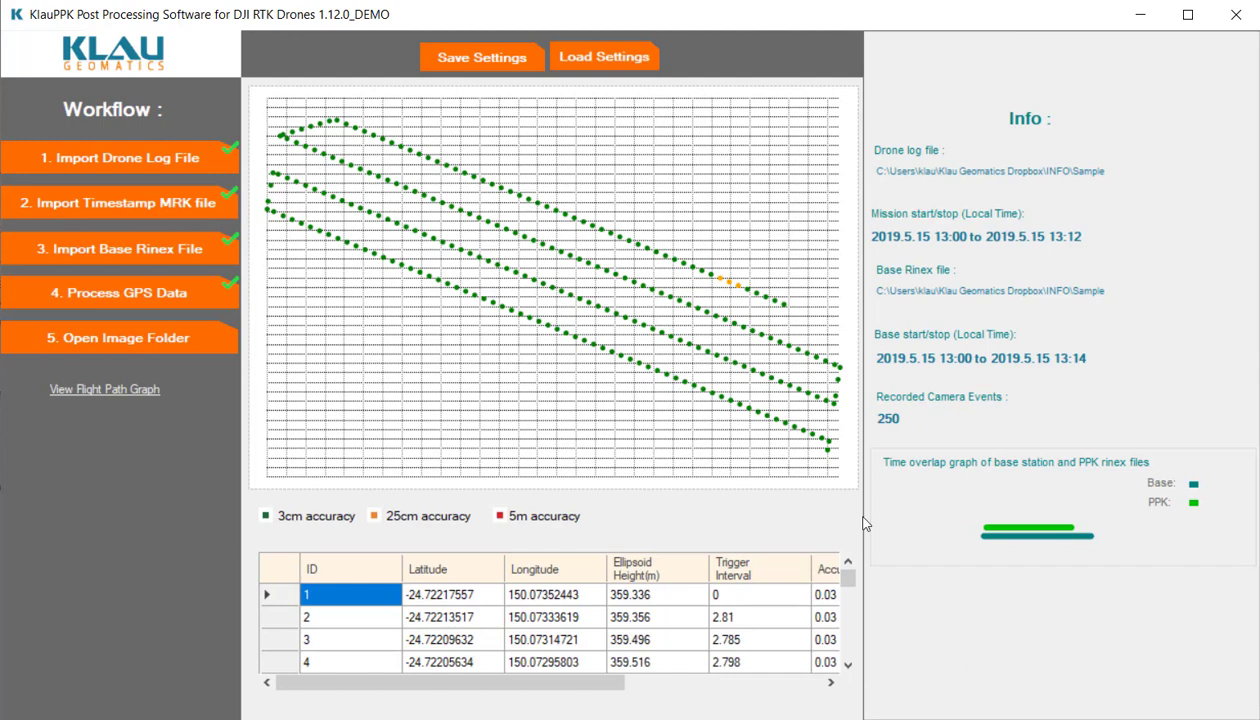
scroll(828, 603, down, 2)
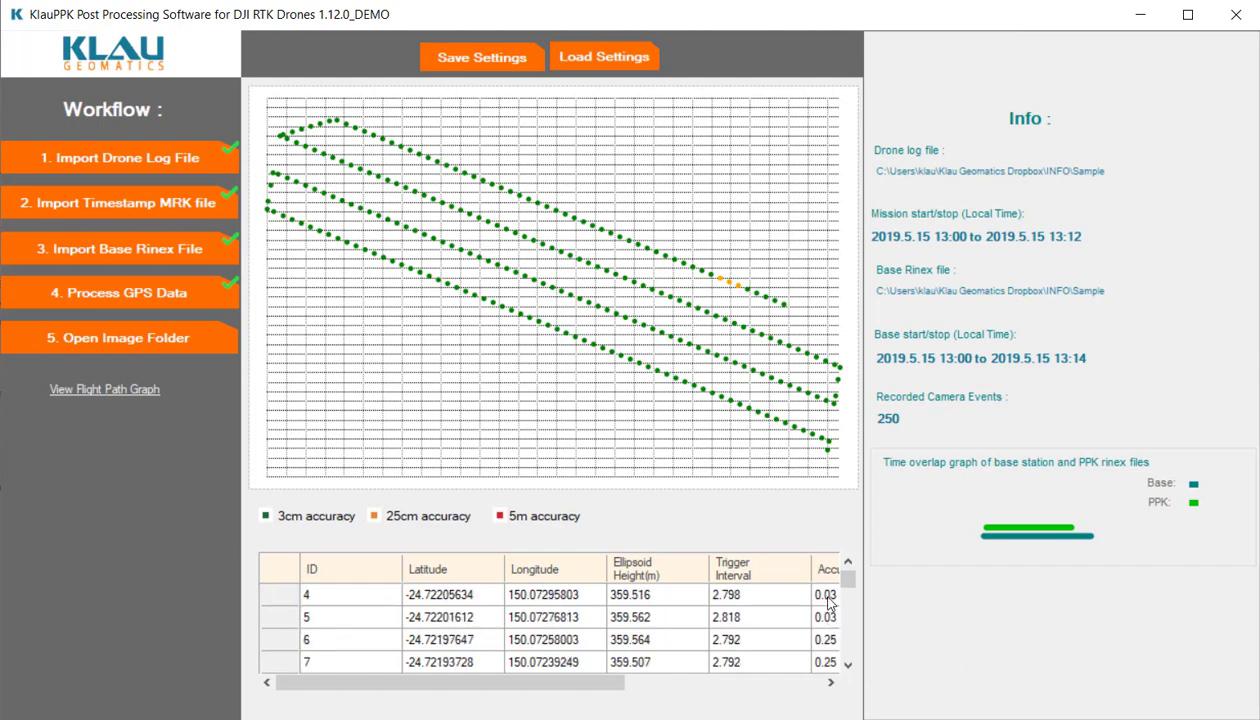
scroll(829, 610, up, 1)
scroll(828, 612, up, 1)
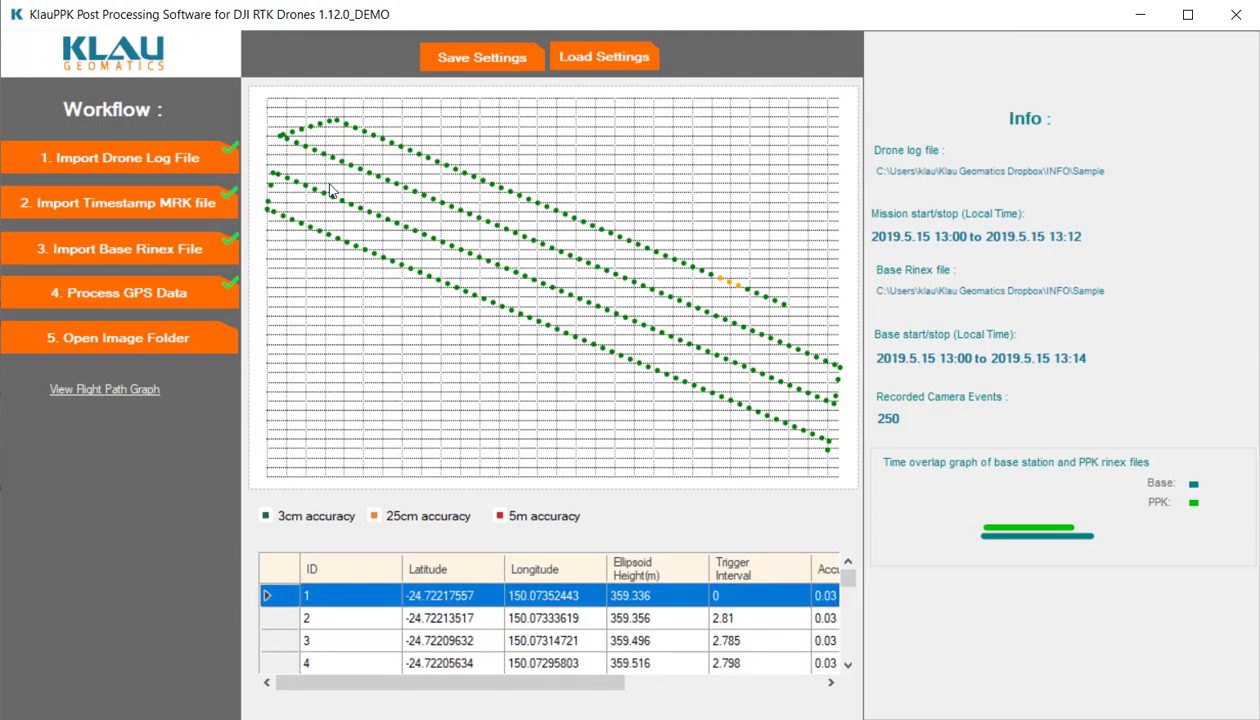
Load the sample flight's image folder to match the photos with the processed camera positions
click(113, 340)
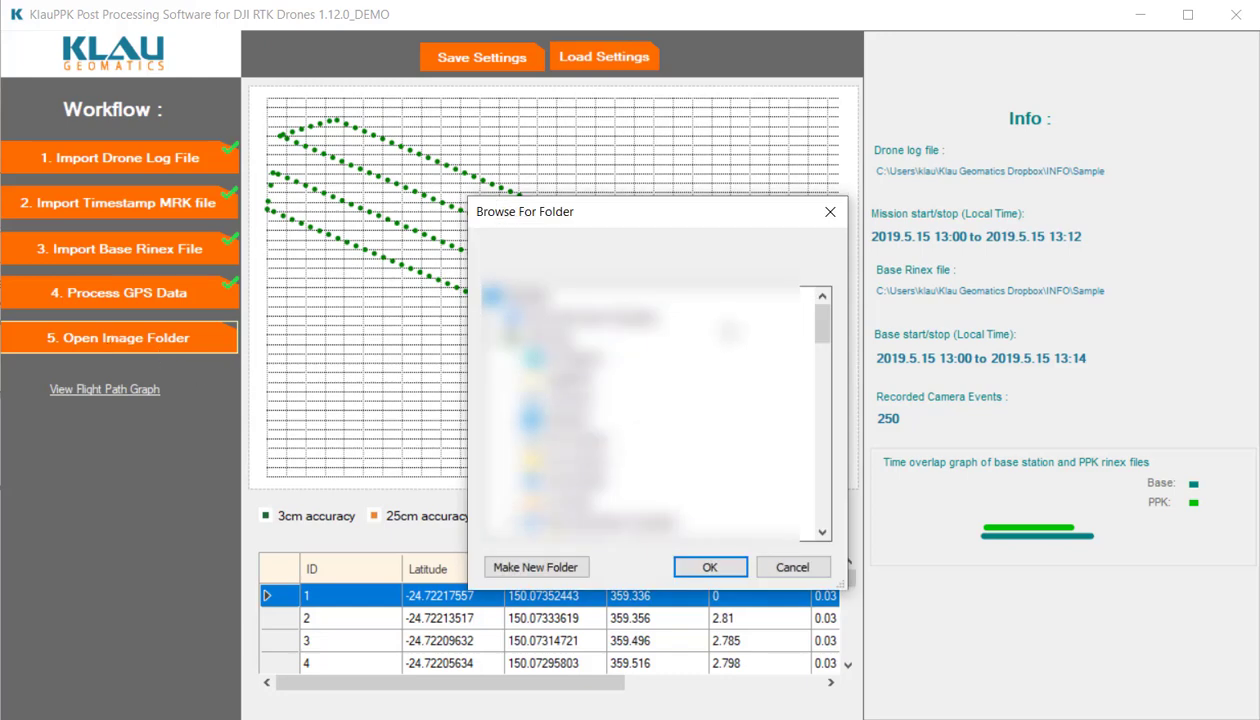
drag(820, 318, 826, 413)
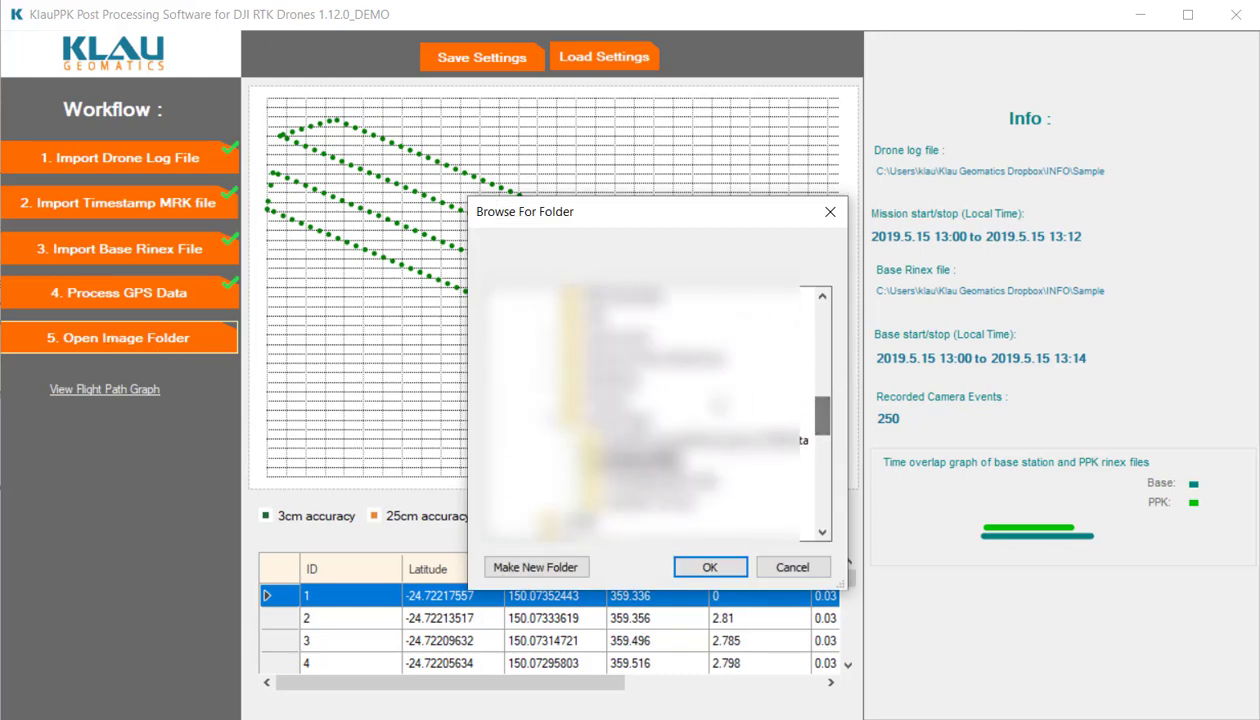
click(646, 461)
click(683, 569)
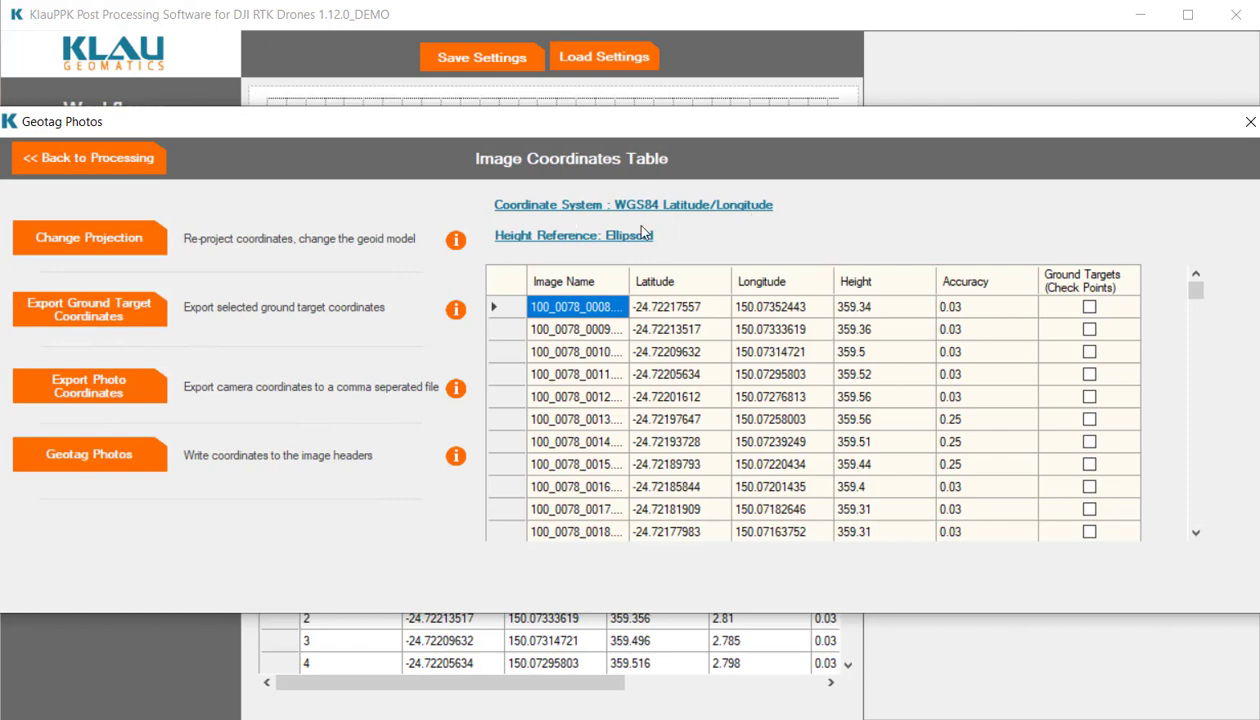
Open the projection settings for the image coordinates and examine the available global projected coordinate systems, leaving the list without choosing one
click(60, 237)
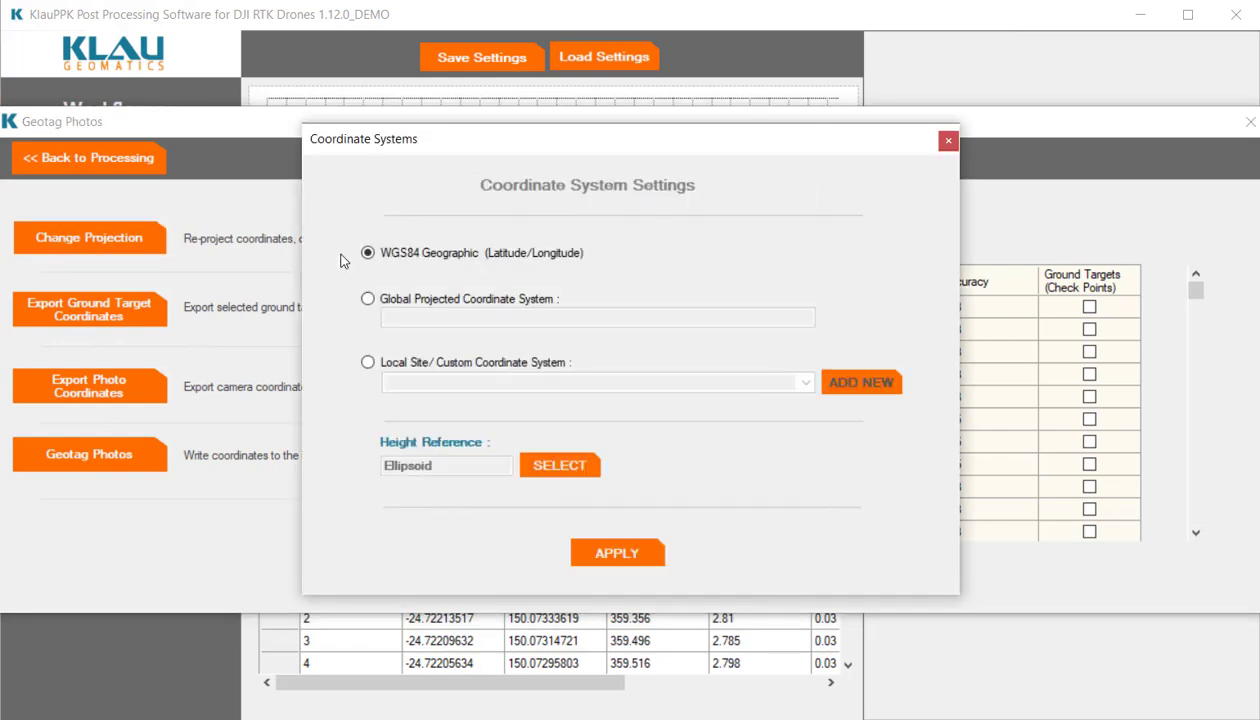
click(367, 298)
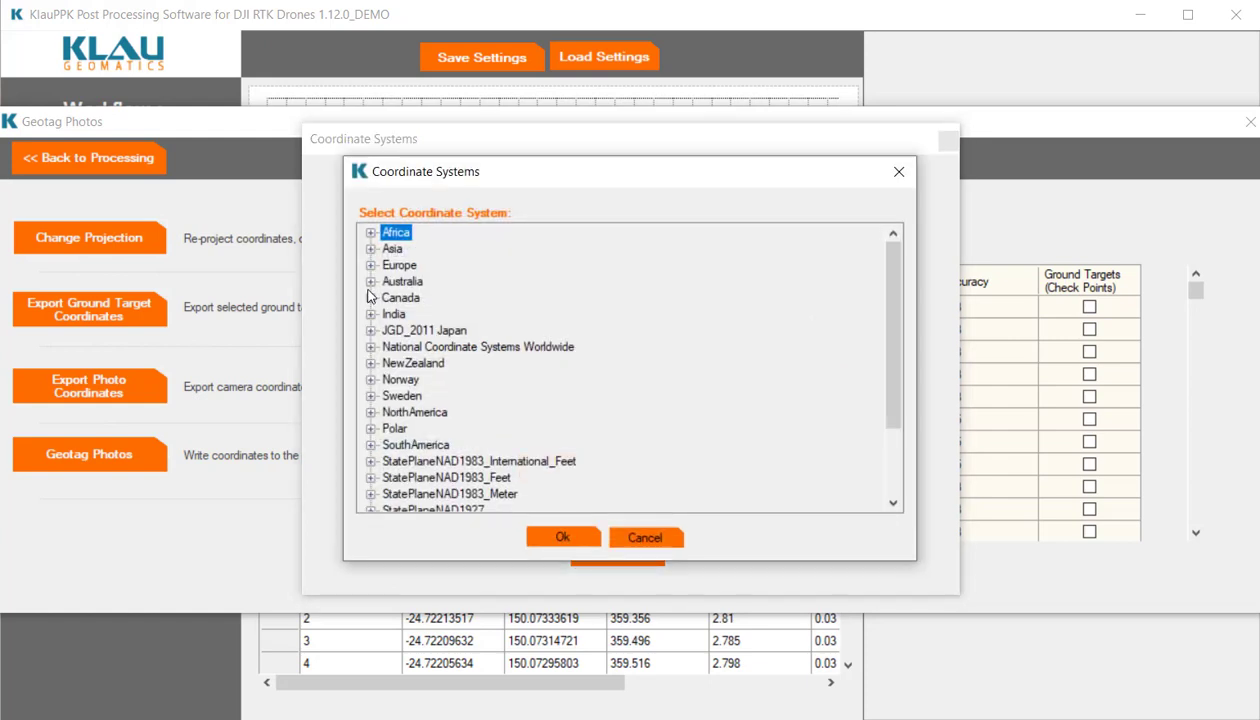
scroll(458, 318, down, 2)
scroll(458, 318, up, 2)
click(634, 539)
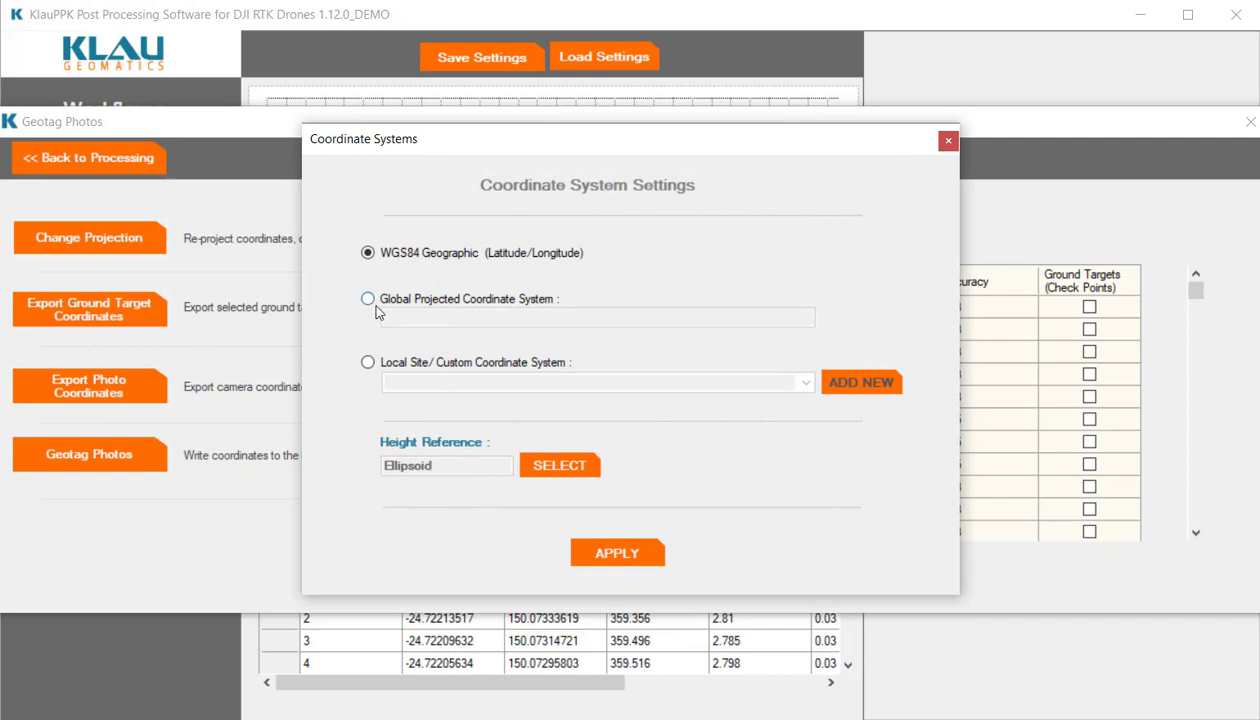
Switch to a local site/custom coordinate system and look through the predefined local systems without selecting one
click(368, 363)
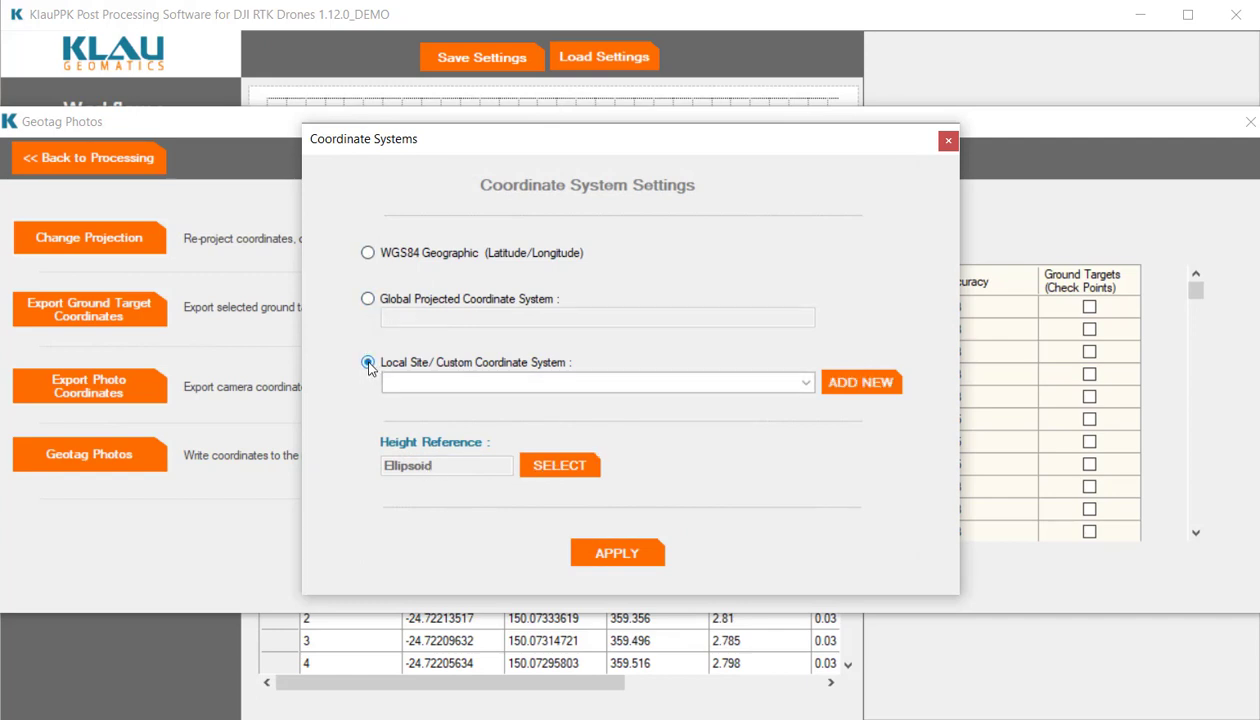
click(806, 383)
scroll(582, 422, down, 6)
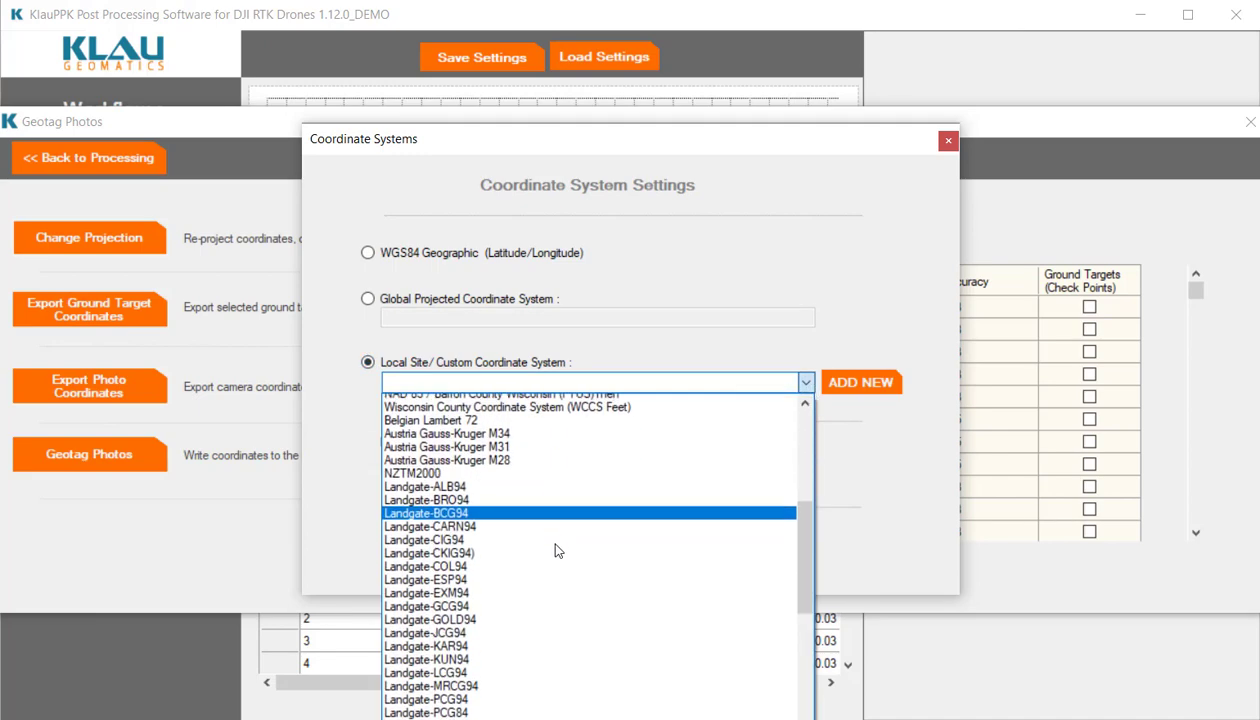
scroll(556, 540, down, 7)
scroll(555, 530, up, 14)
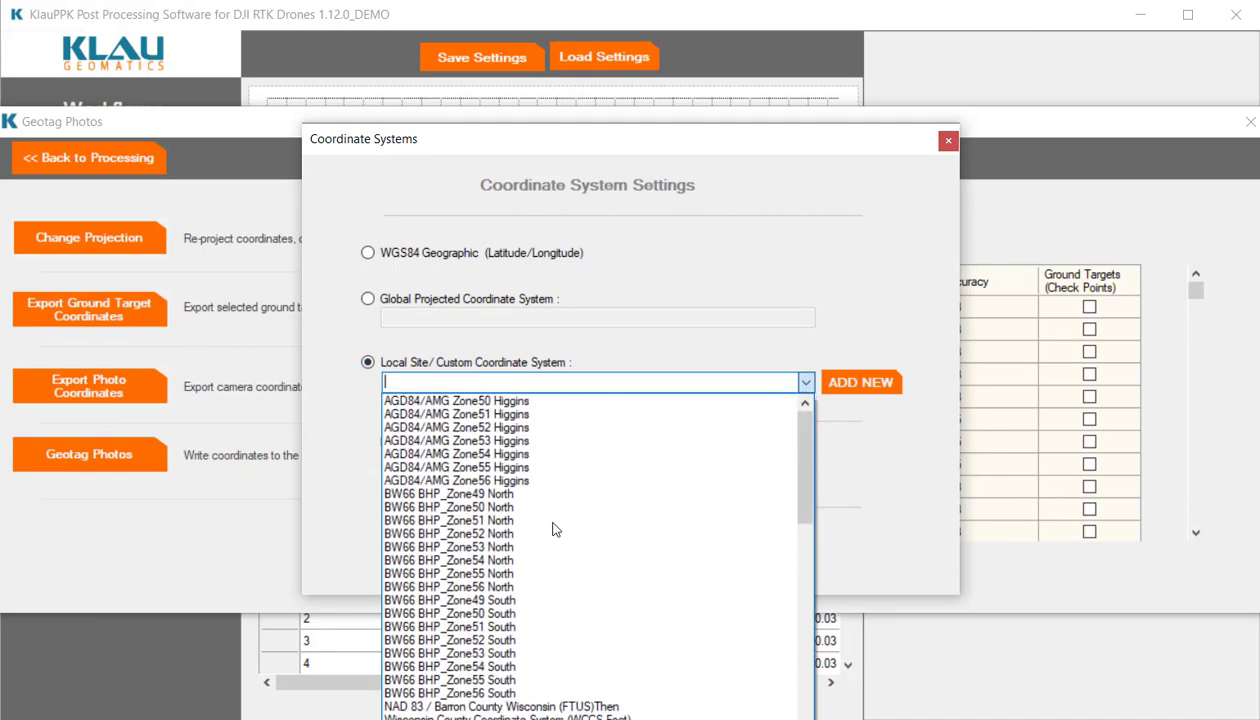
click(458, 383)
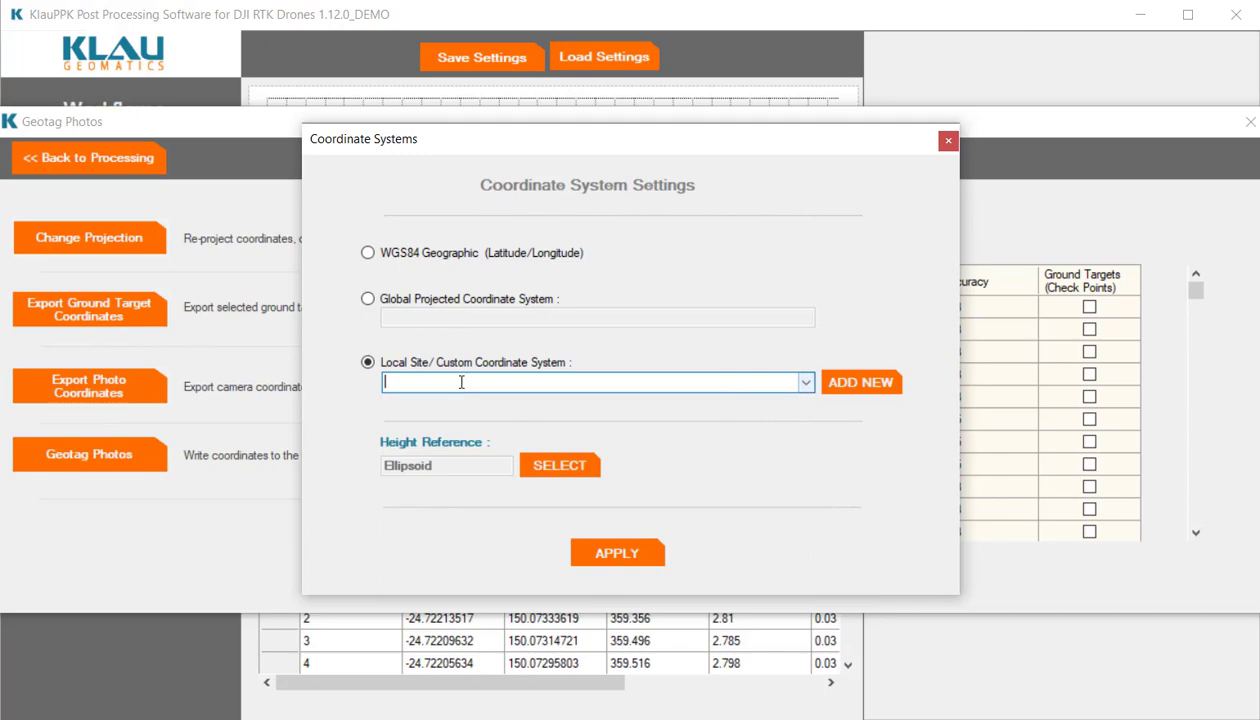
Examine the form for adding a local site coordinate system, then return to WGS84 Geographic and close the settings without applying
click(851, 393)
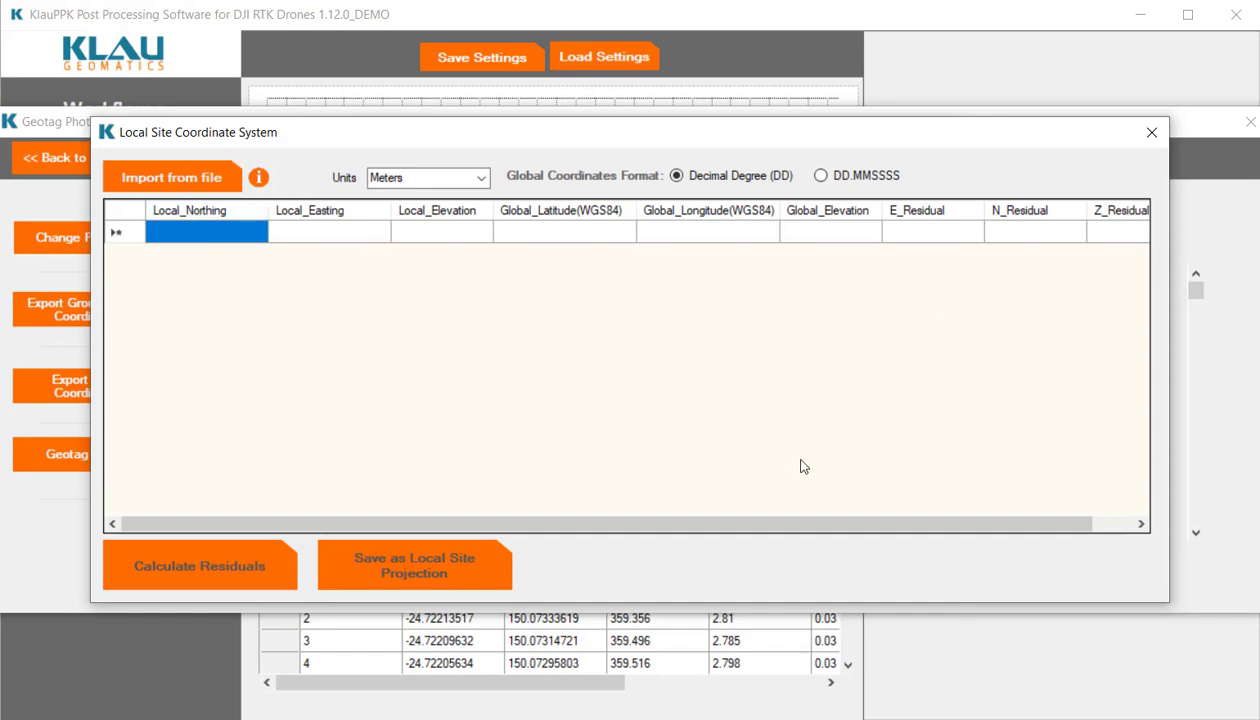
click(1152, 134)
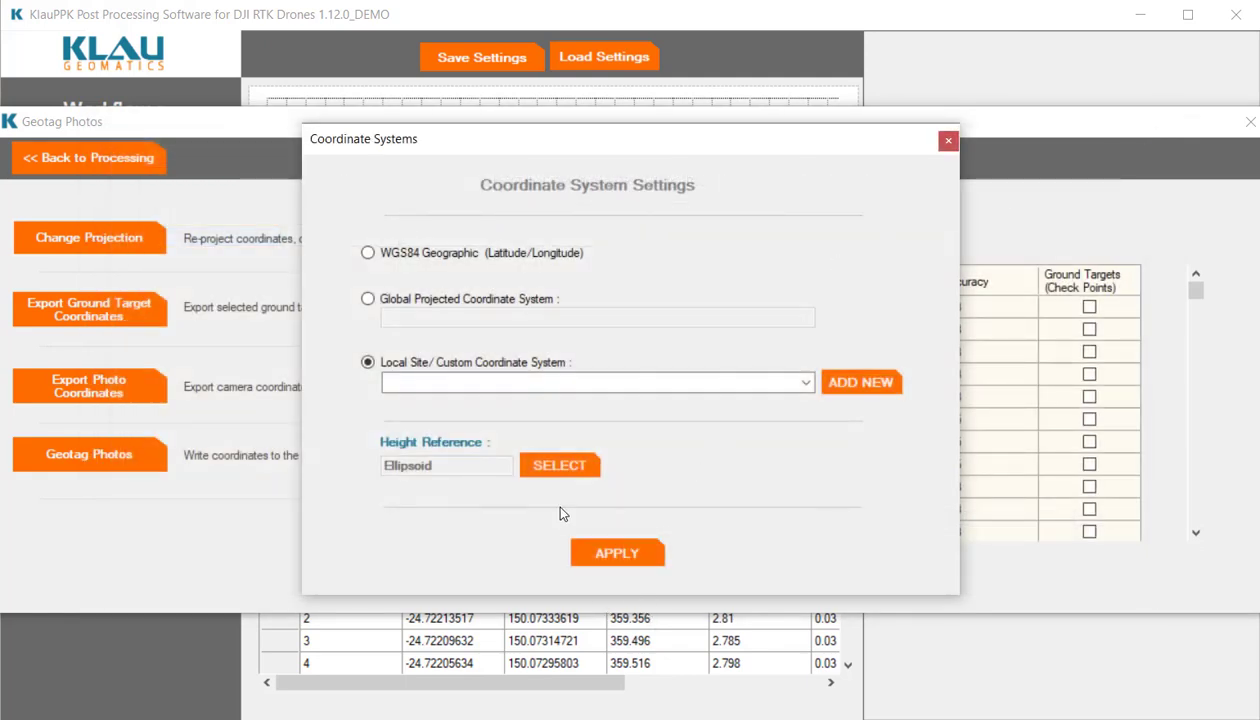
click(367, 253)
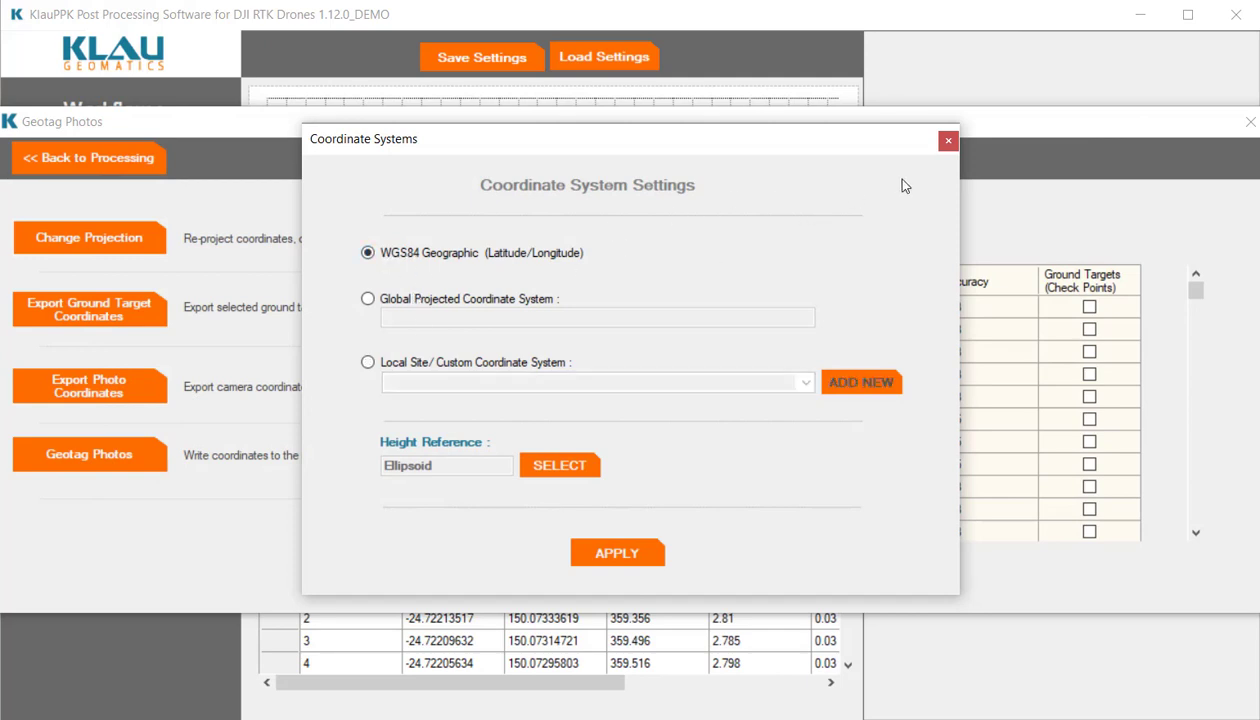
click(948, 142)
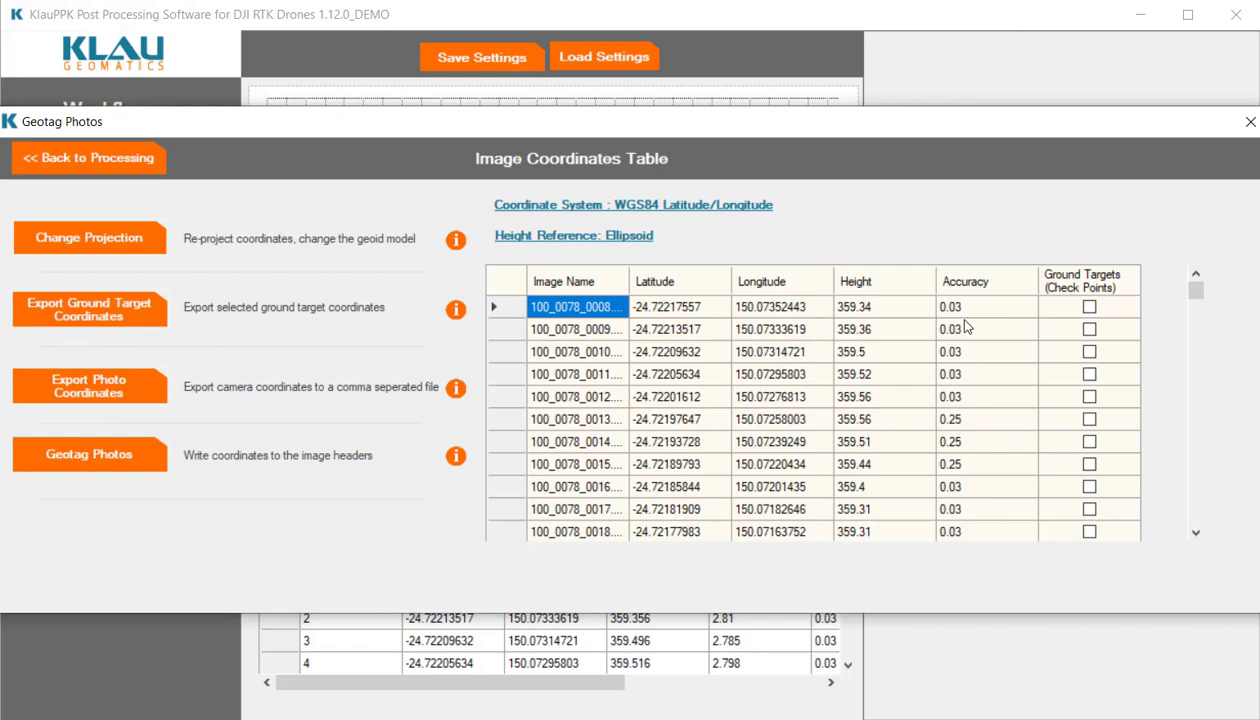
Mark the first two images in the coordinates table as ground targets, and clear both marks again
click(1090, 308)
click(1089, 330)
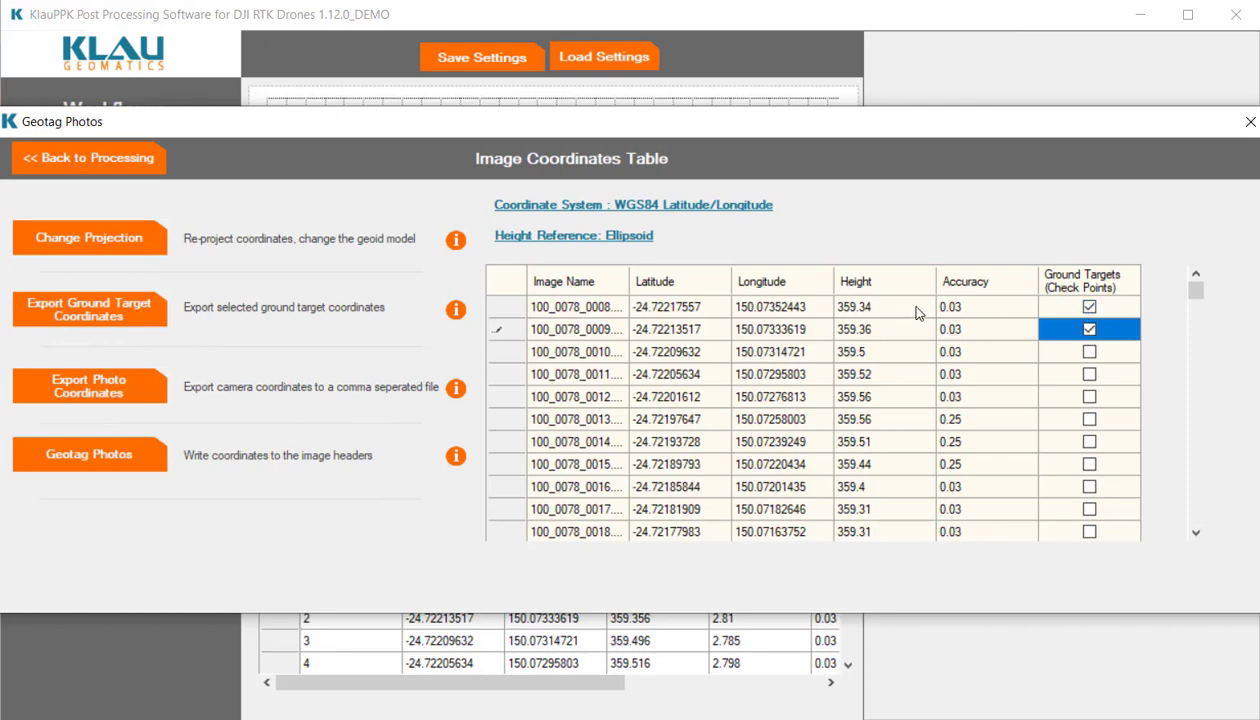
click(1089, 307)
click(1090, 330)
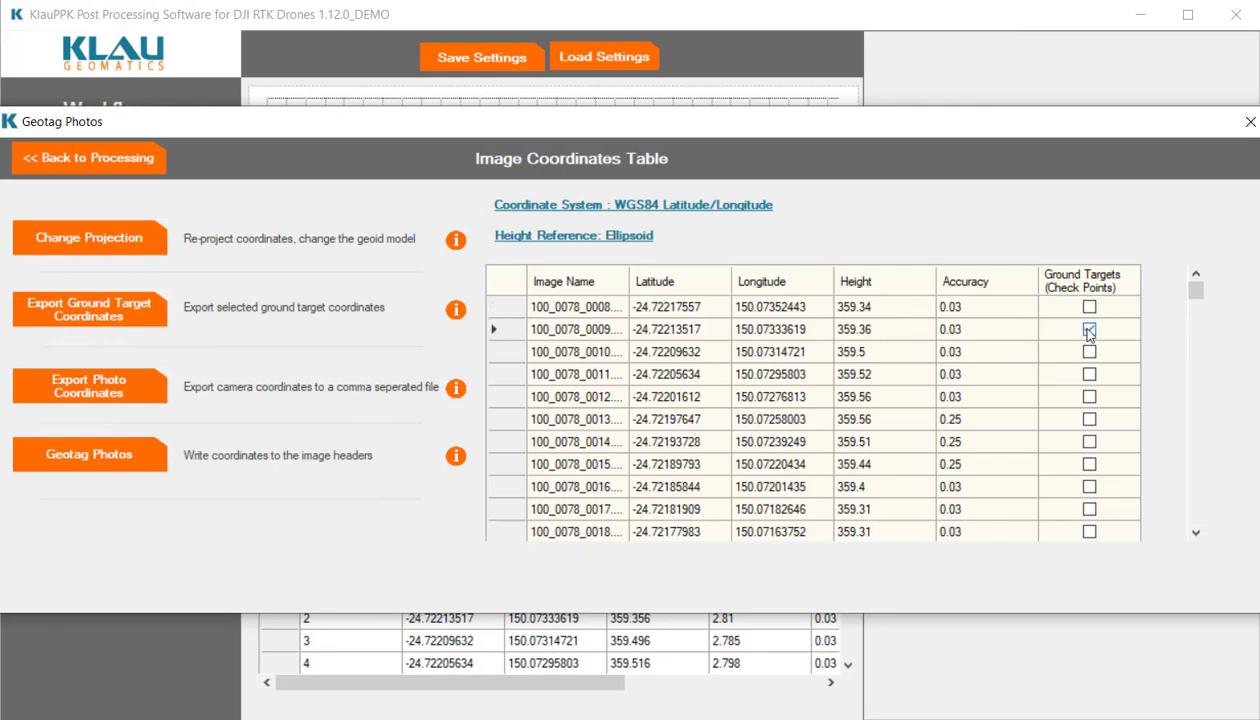
click(1089, 330)
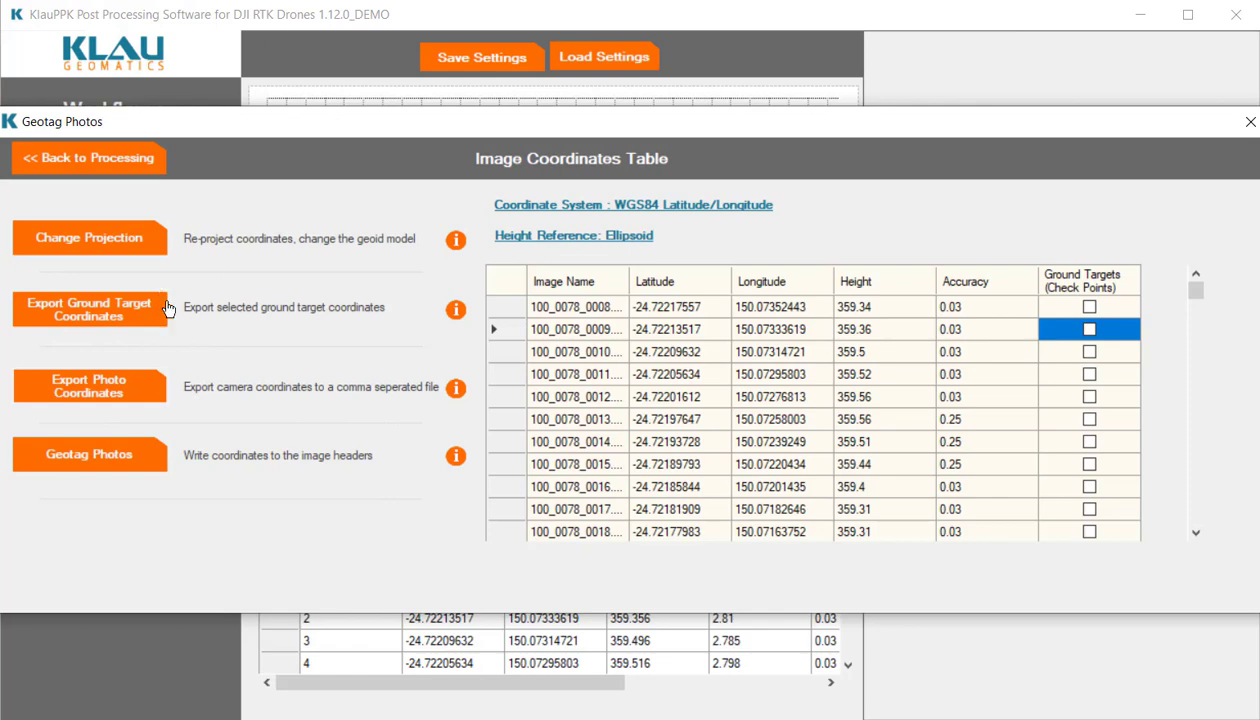
Export the photo coordinates as a CSV file named photos in the sample_P4RTK folder
click(57, 388)
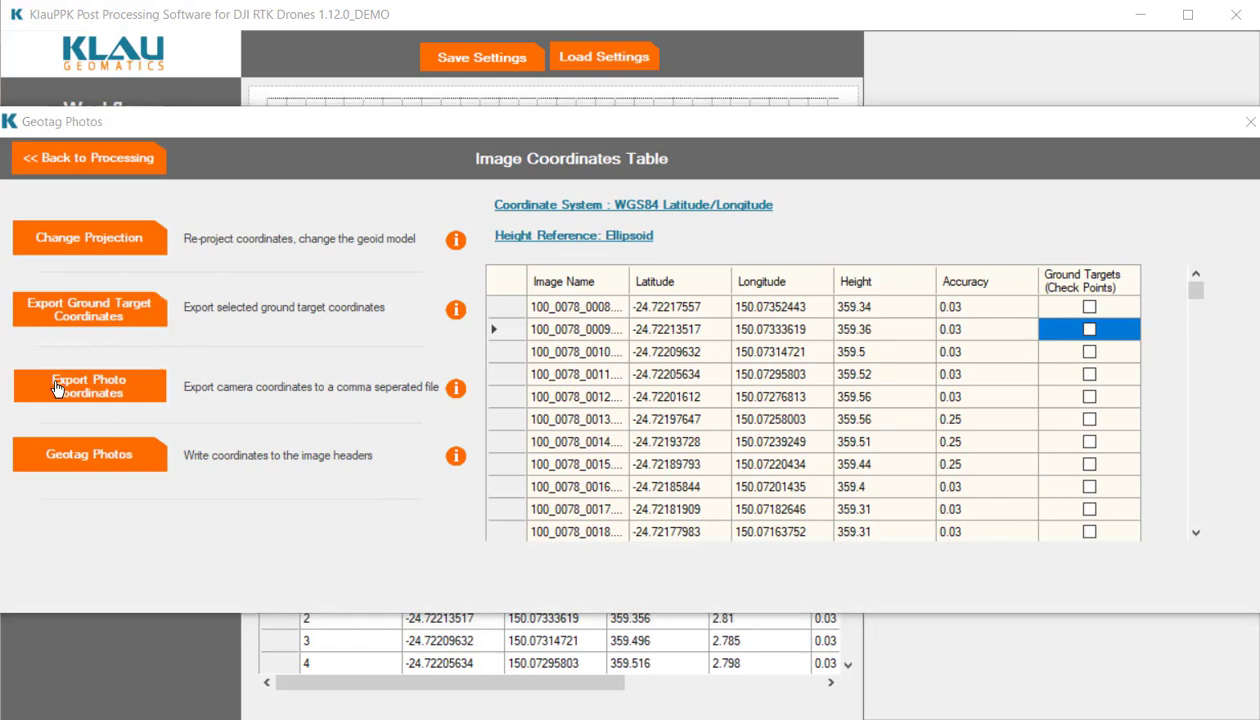
click(627, 459)
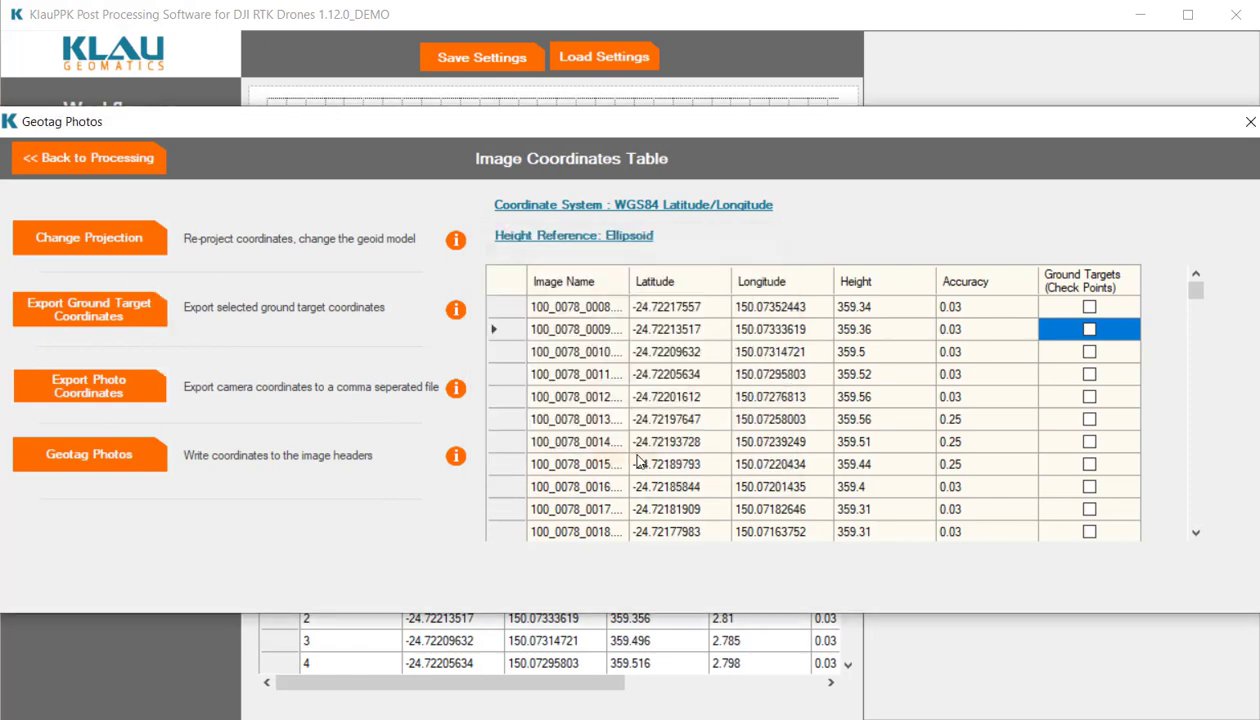
click(190, 190)
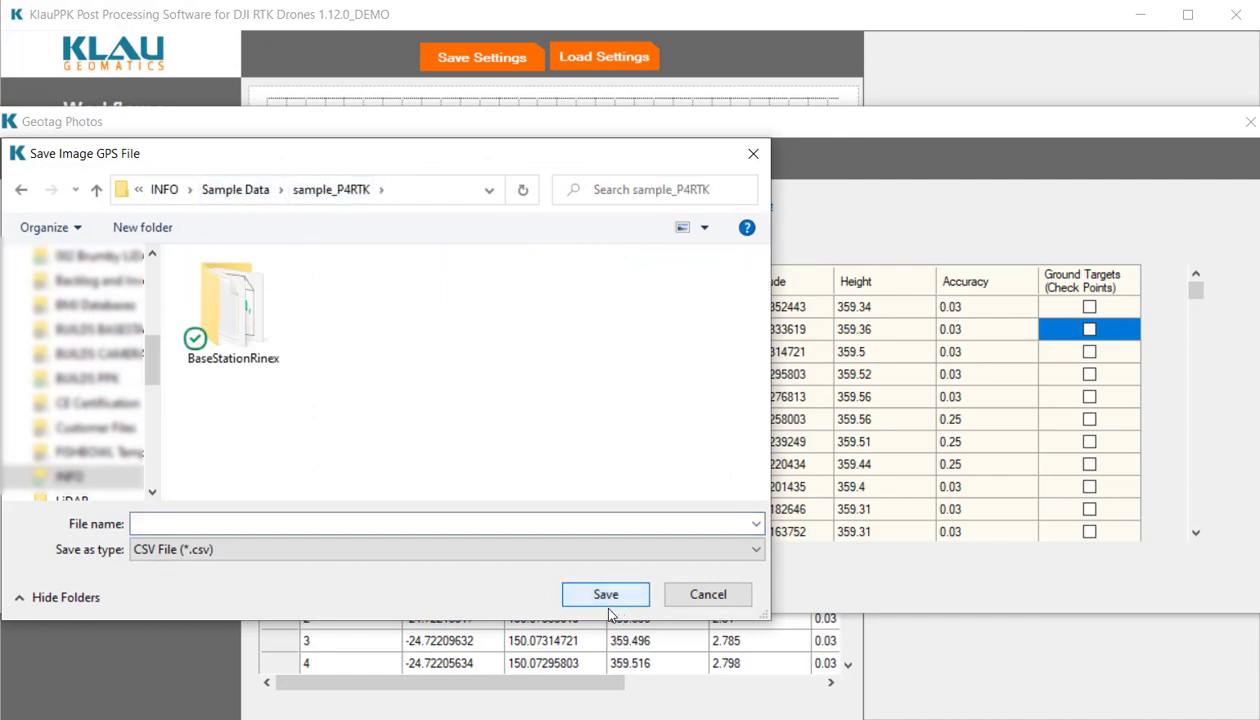
text(phiotos)
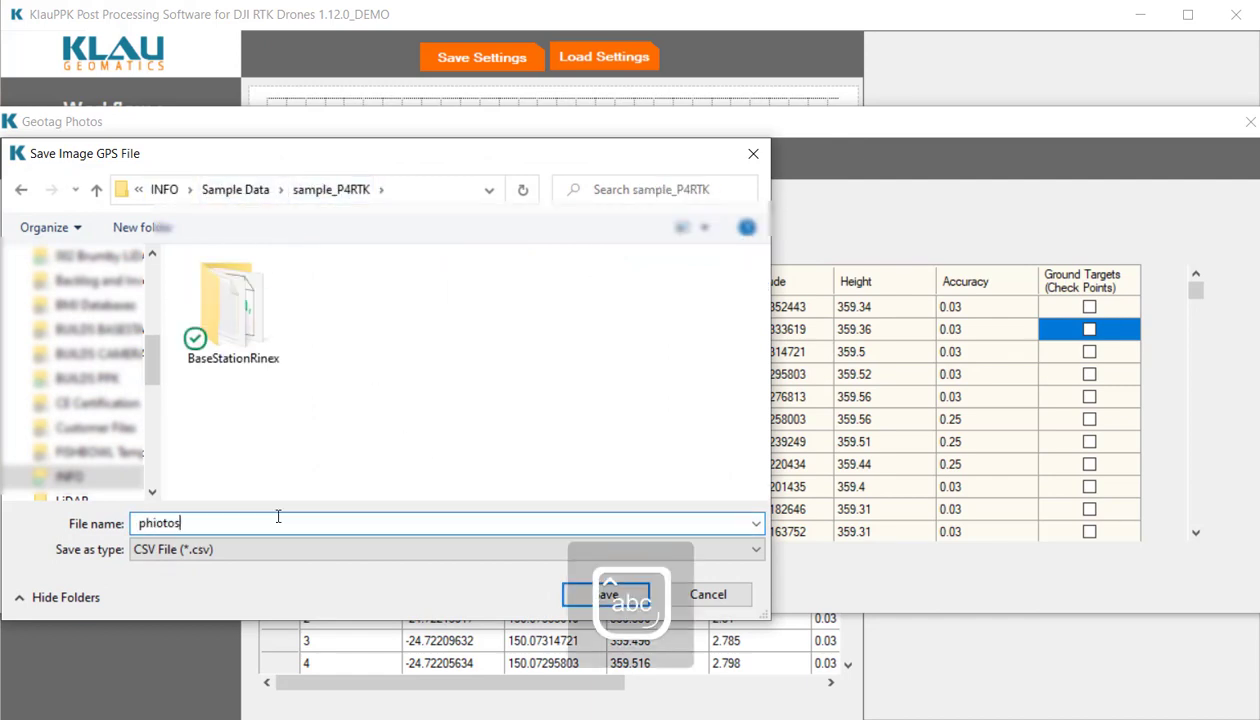
key(BackSpace)
key(BackSpace)
key(BackSpace)
key(BackSpace)
key(BackSpace)
text(oto)
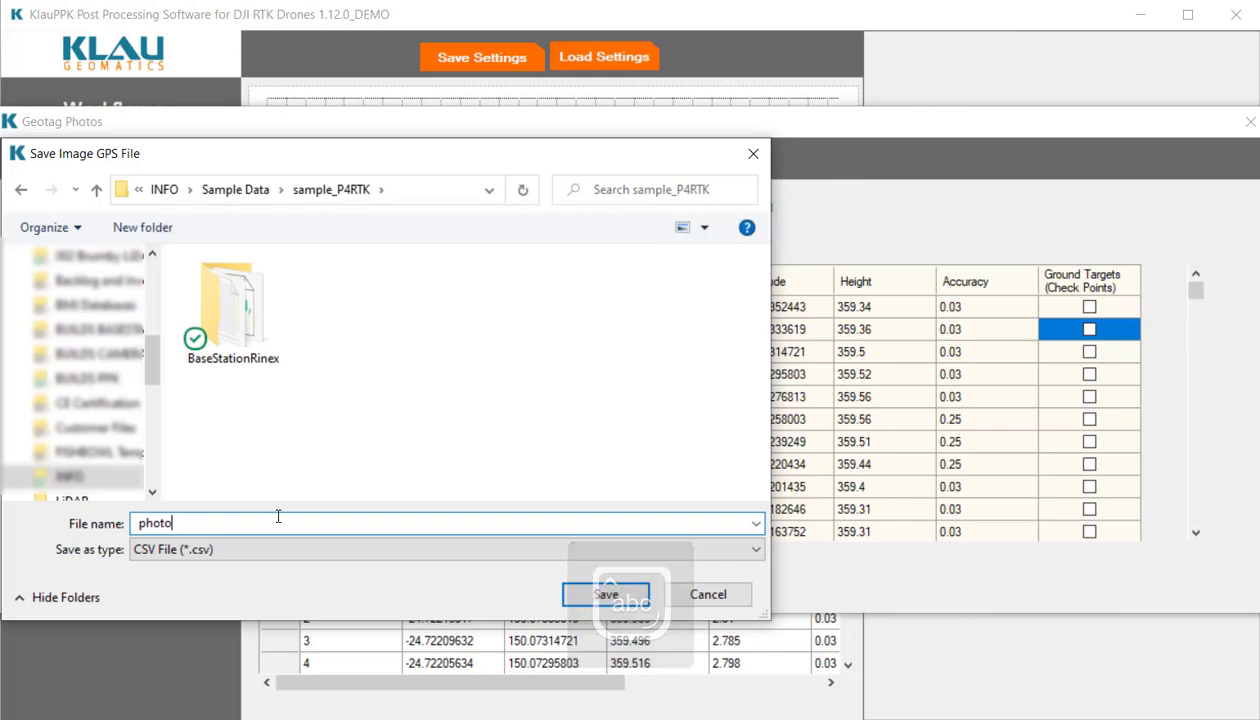
text(s)
click(604, 598)
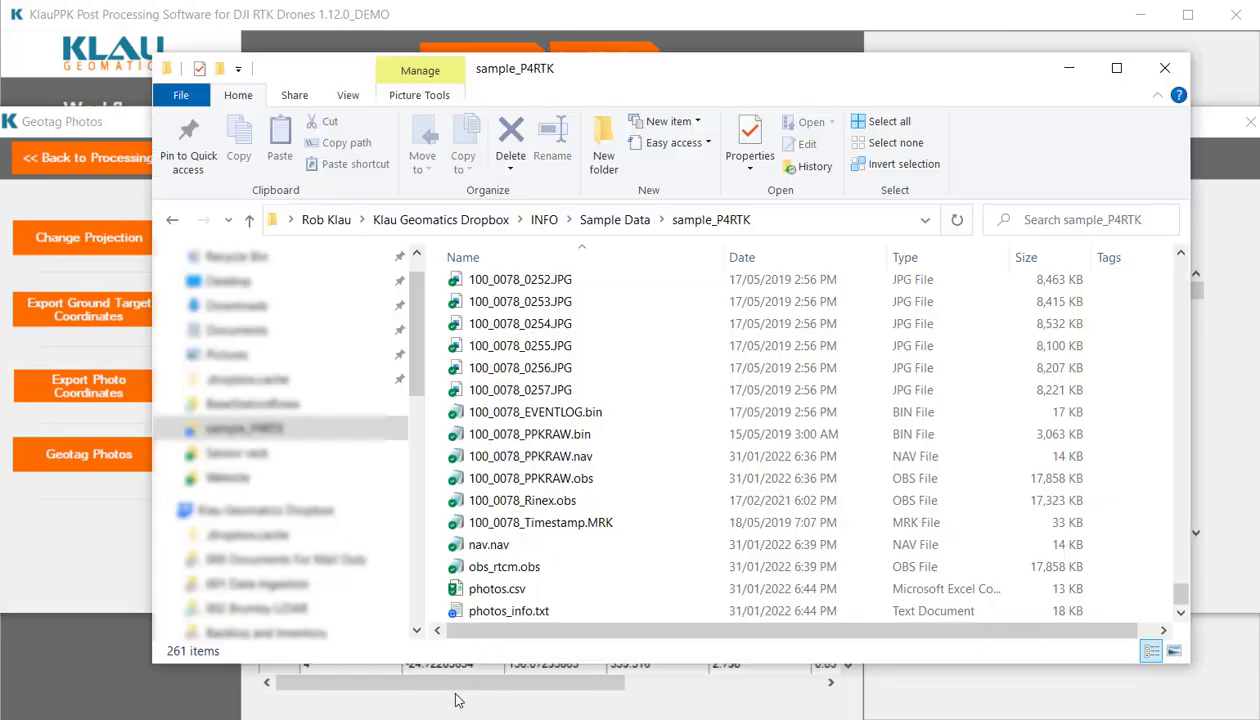
Open the exported photos.csv and photos_info.txt from File Explorer, and examine the flight time and coordinate system in the info file
click(474, 592)
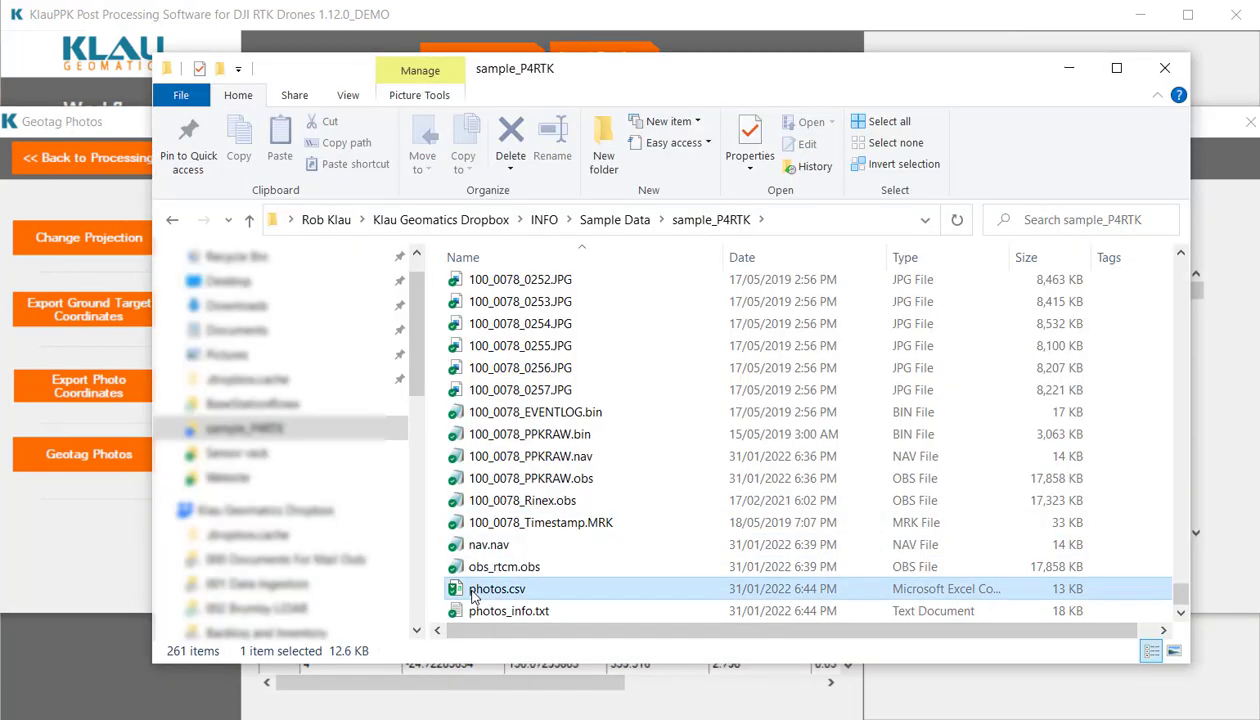
double_click(474, 592)
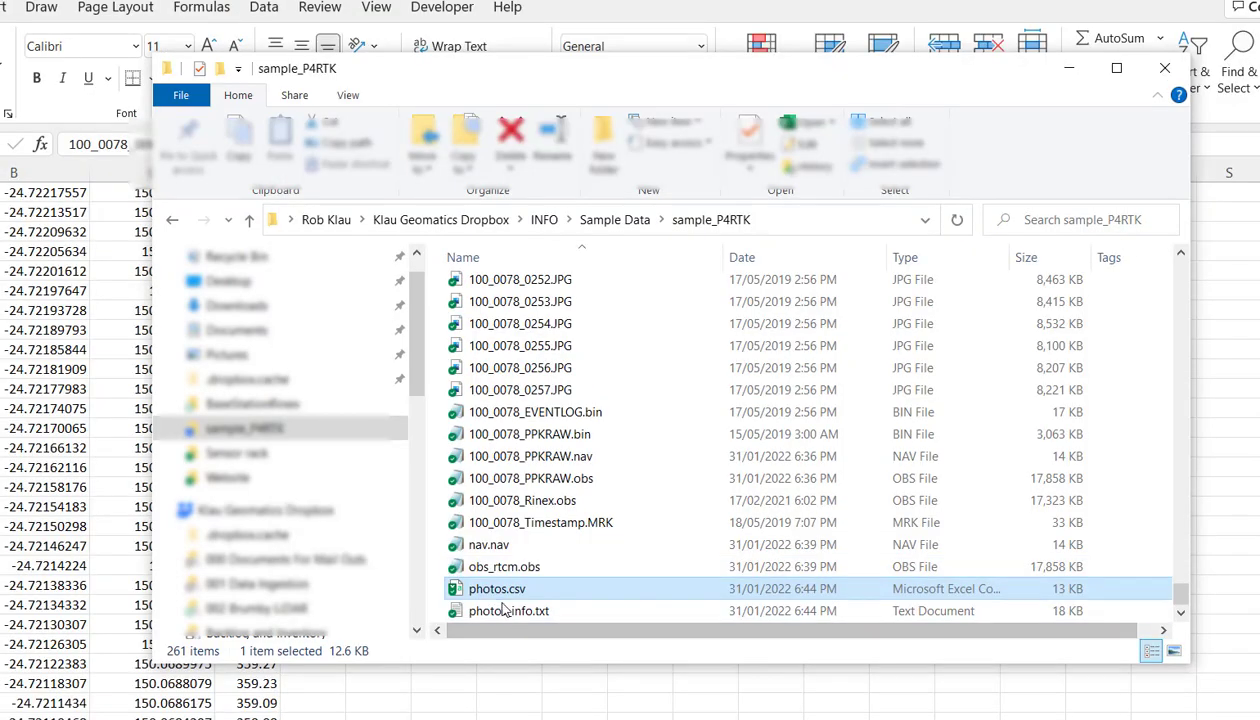
double_click(512, 621)
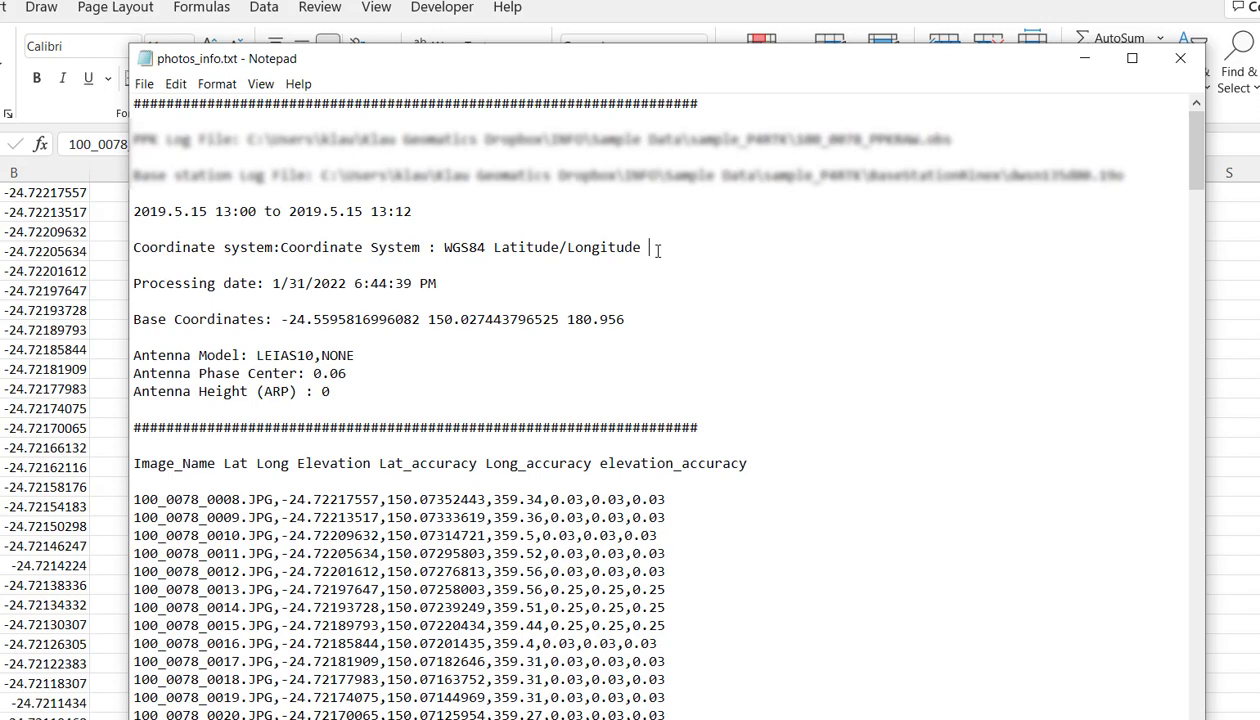
drag(652, 247, 452, 232)
triple_click(478, 202)
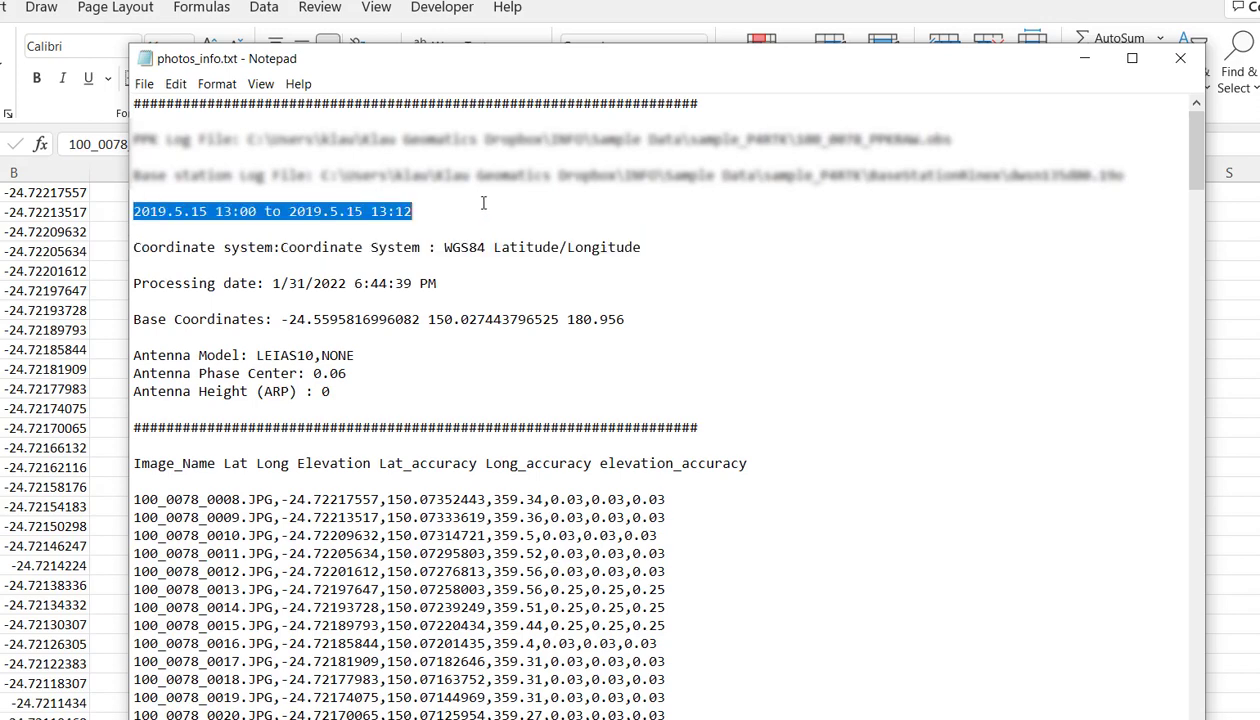